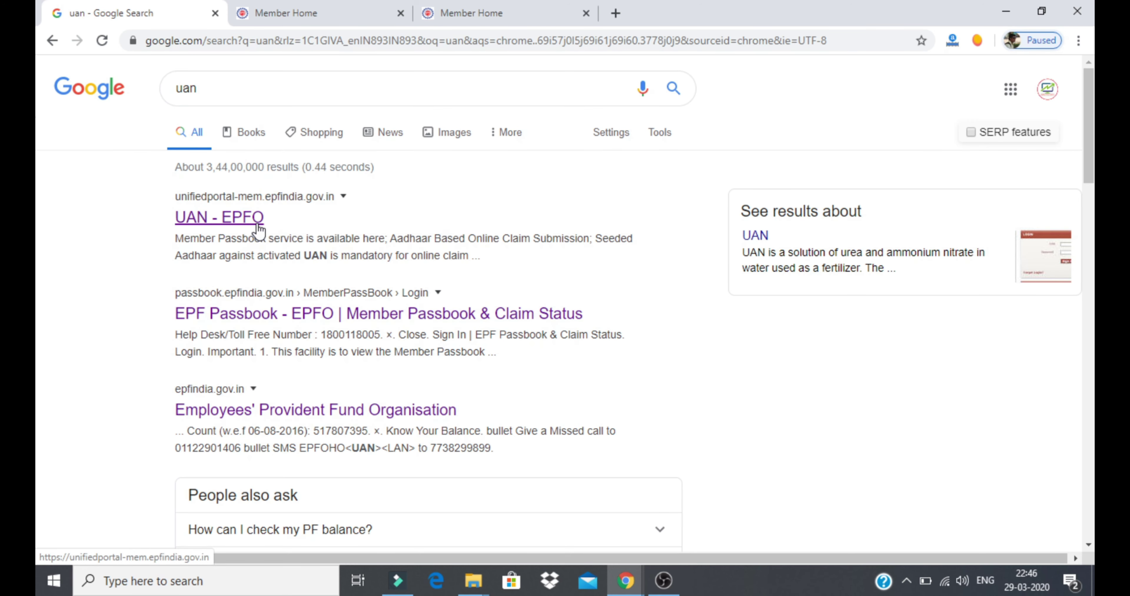
Step: Open the online claim page for Form-31, 19, 10C and 10D from the signed-in EPFO member home
left_click(278, 15)
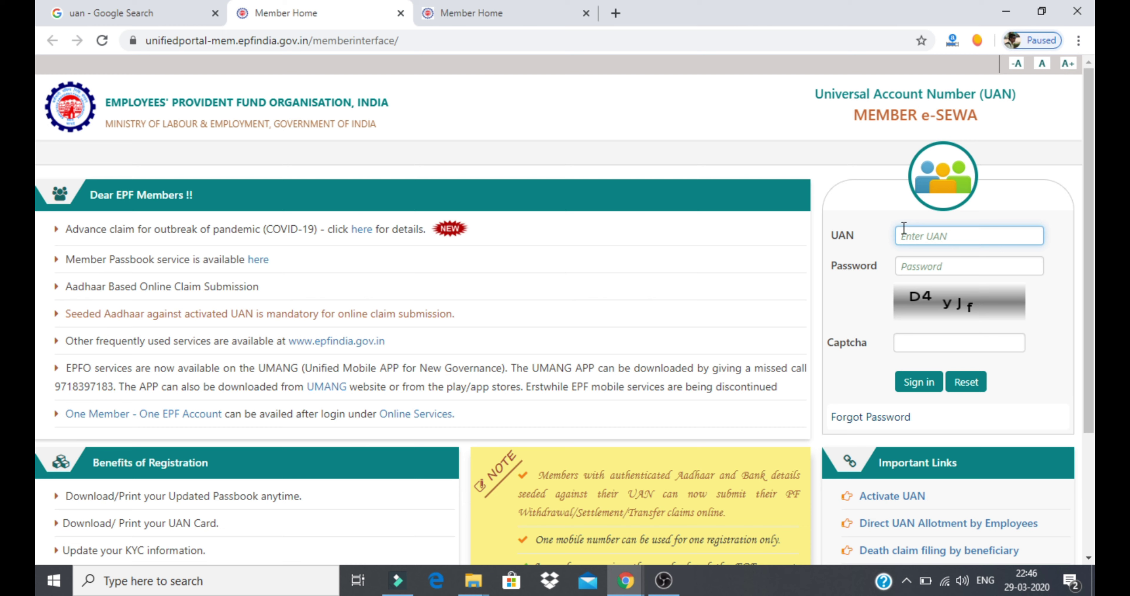
left_click(521, 10)
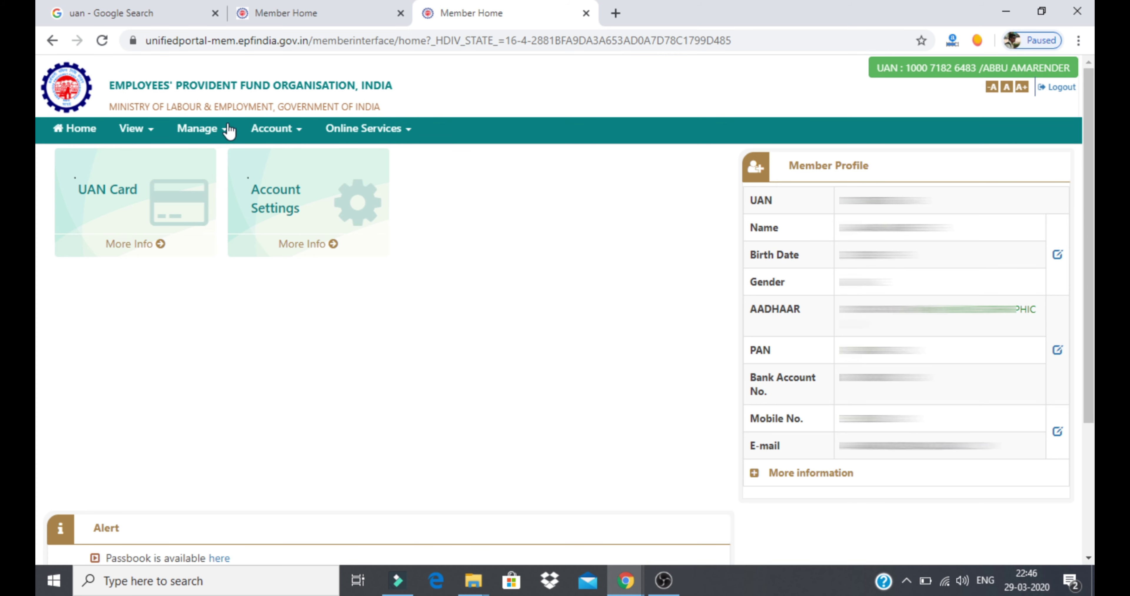
left_click(352, 139)
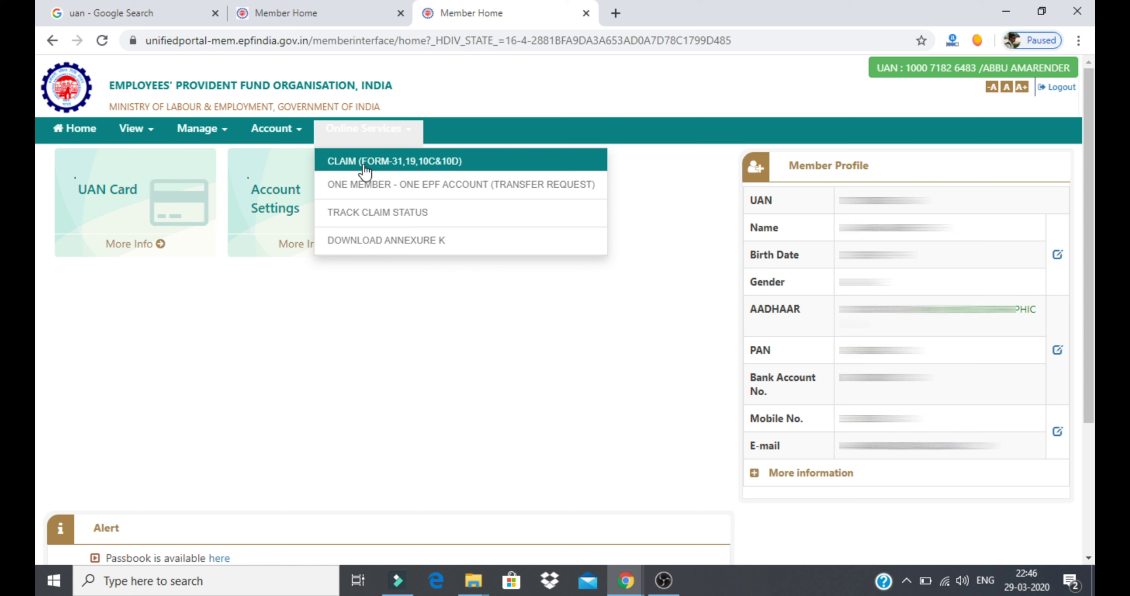
left_click(396, 165)
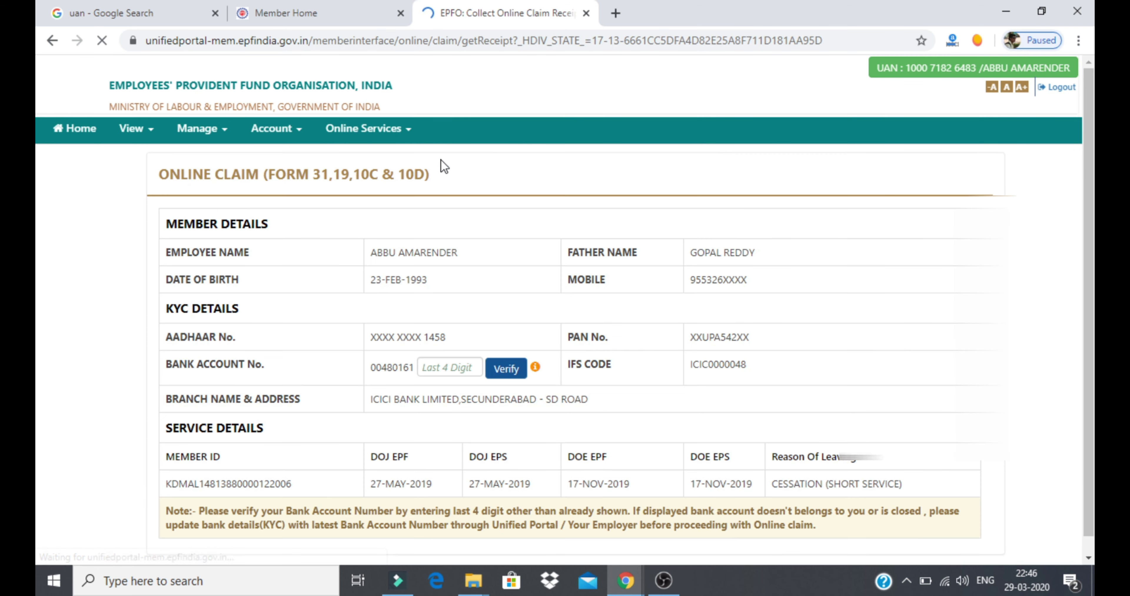
Step: Verify the bank account with its last four digits and agree to the certificate of undertaking
left_click(448, 367)
scroll(562, 308, "down", 2)
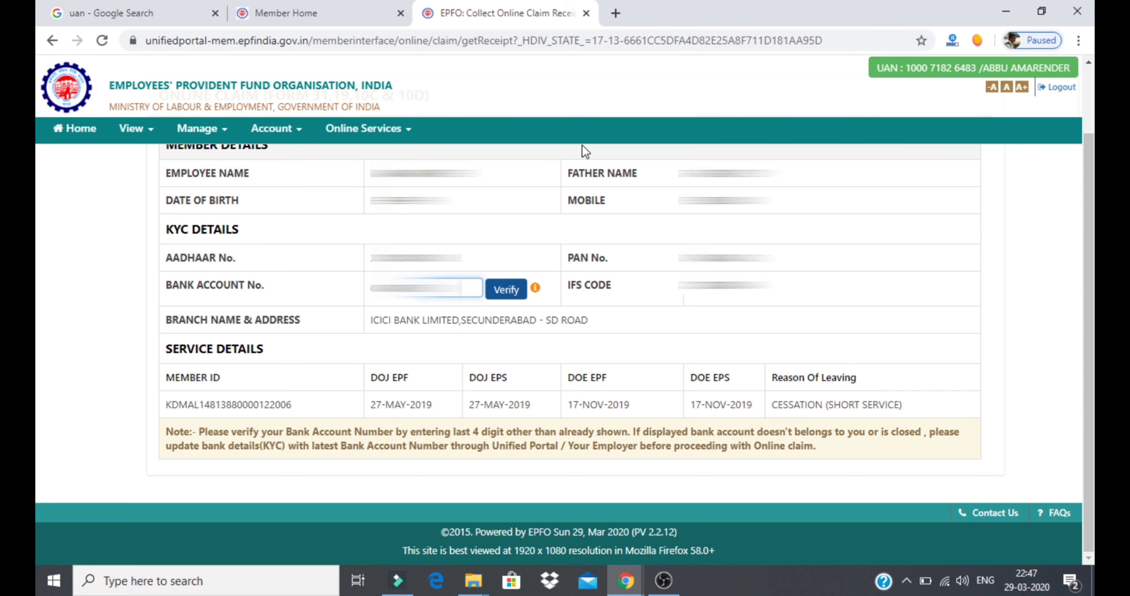
left_click(505, 293)
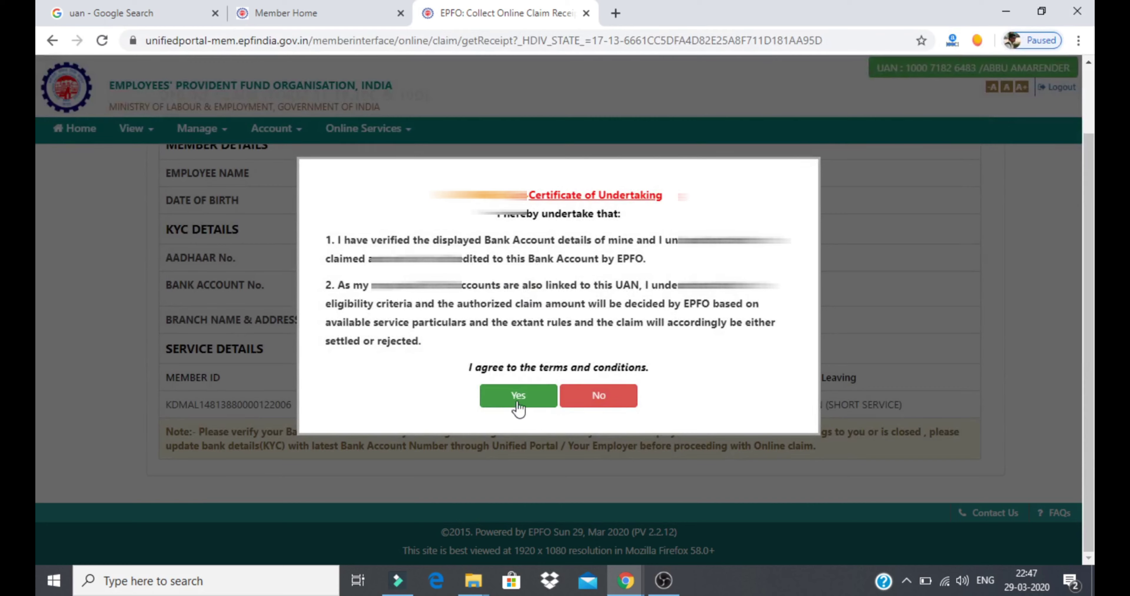
left_click(536, 403)
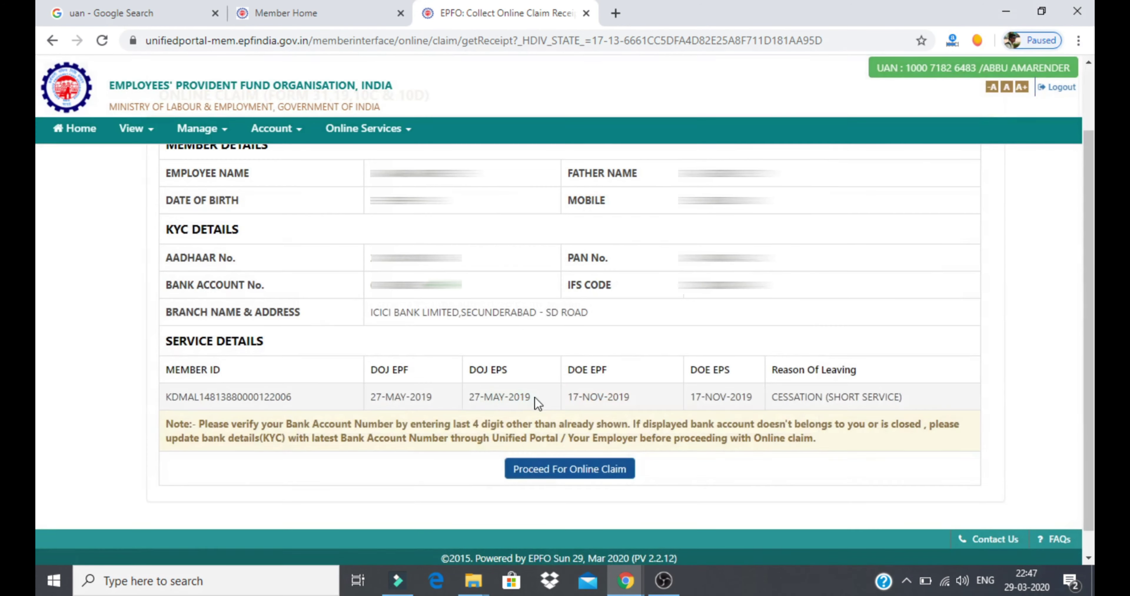
Step: Proceed to the online claim form and choose PF ADVANCE (FORM-31) as the claim type
left_click(595, 473)
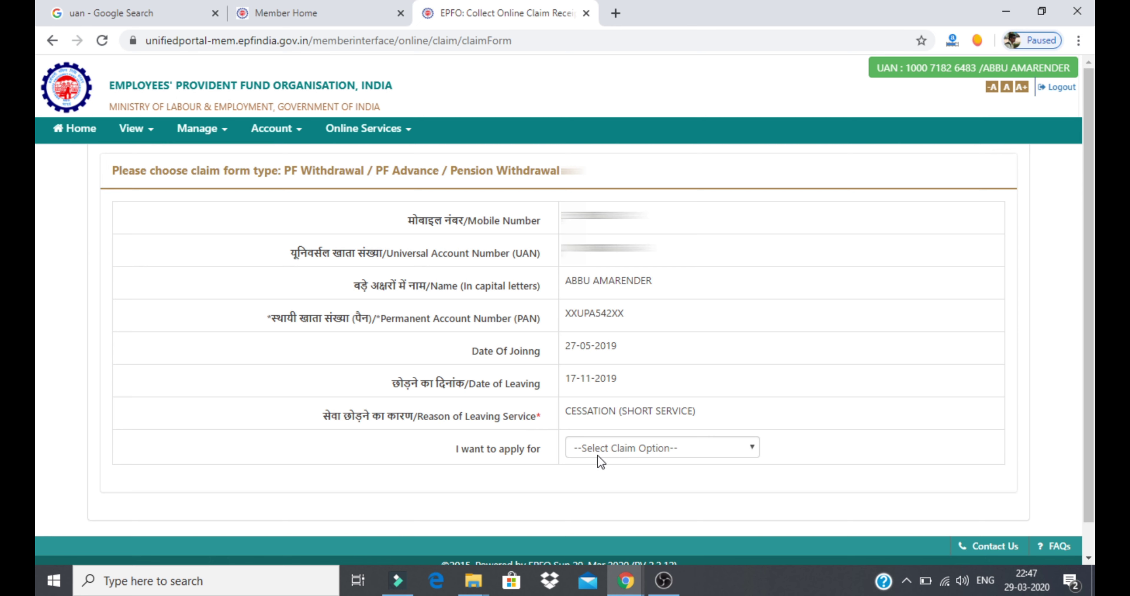
left_click(624, 447)
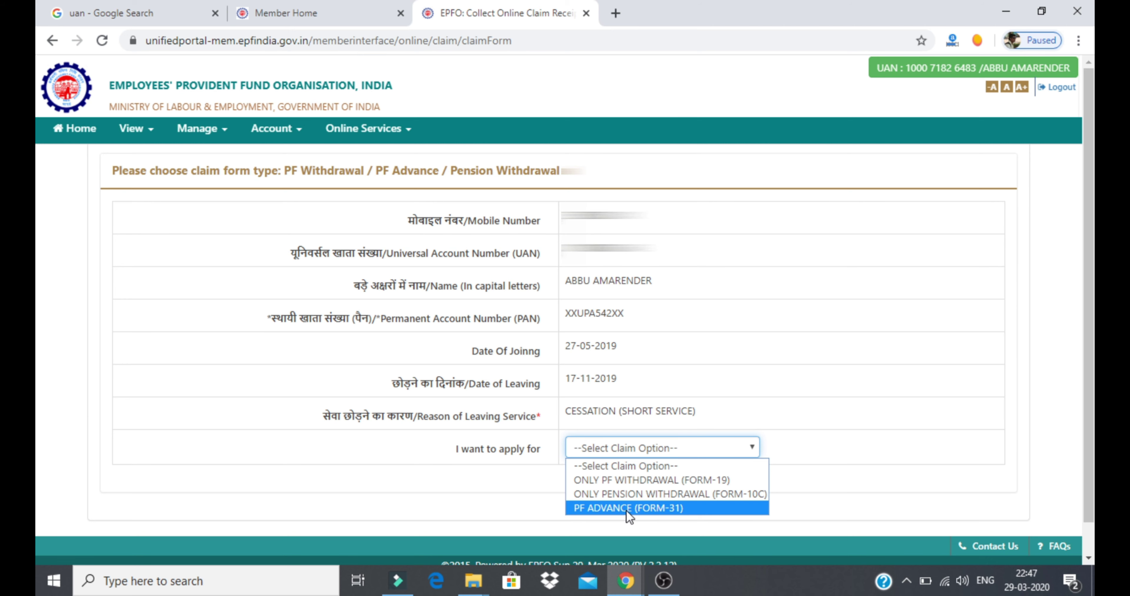
left_click(607, 506)
scroll(656, 436, "down", 3)
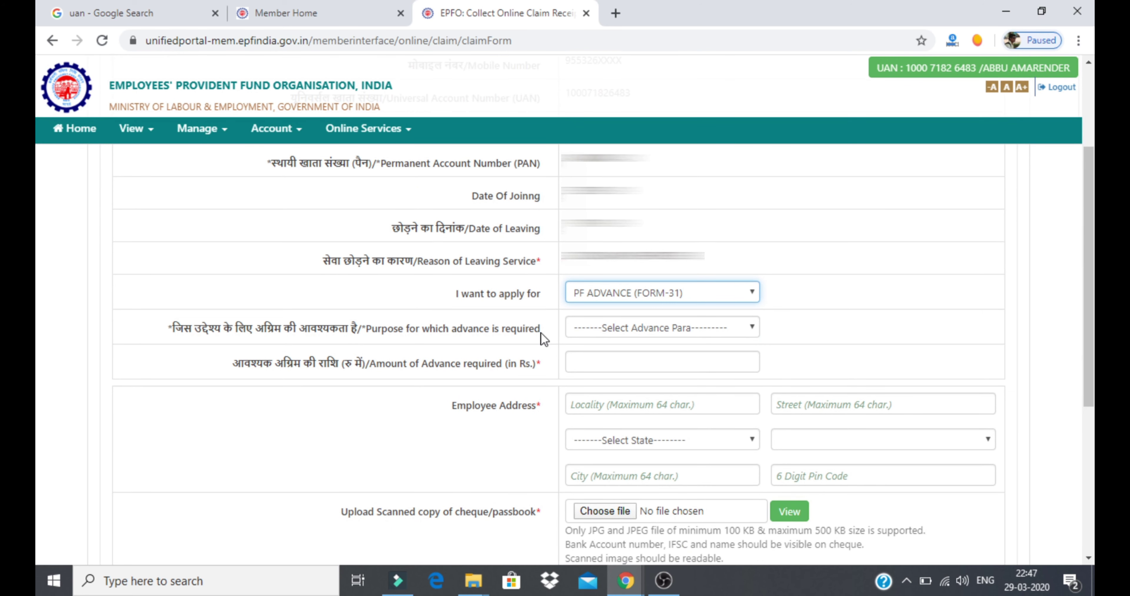
Step: Choose OUTBREAK OF PANDEMIC (COVID-19) as the advance purpose and enter 15000 as the required amount
left_click(667, 331)
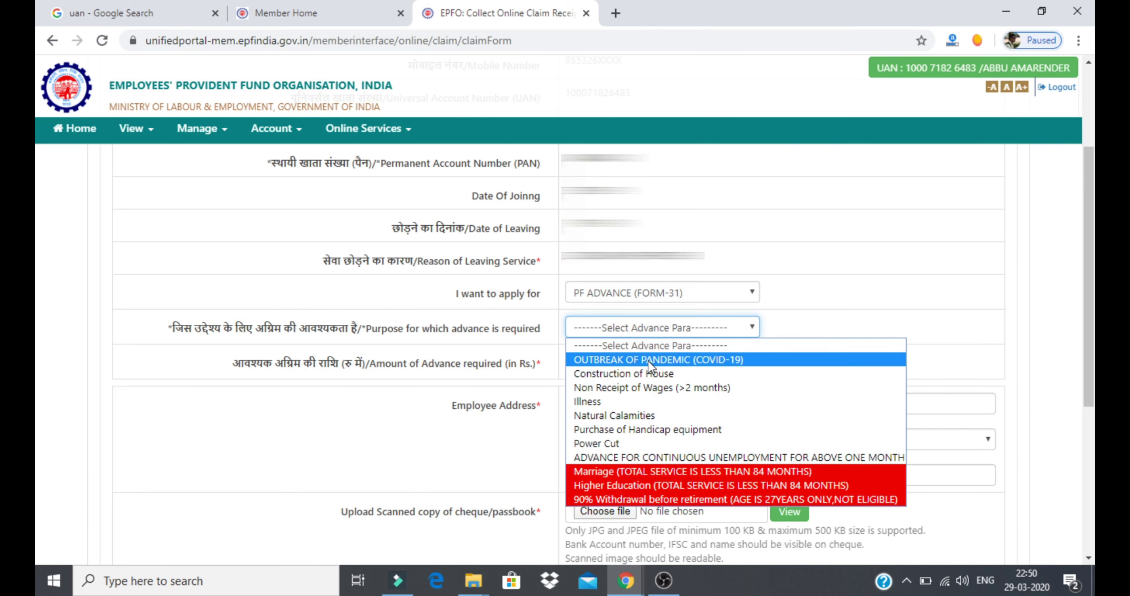
left_click(715, 360)
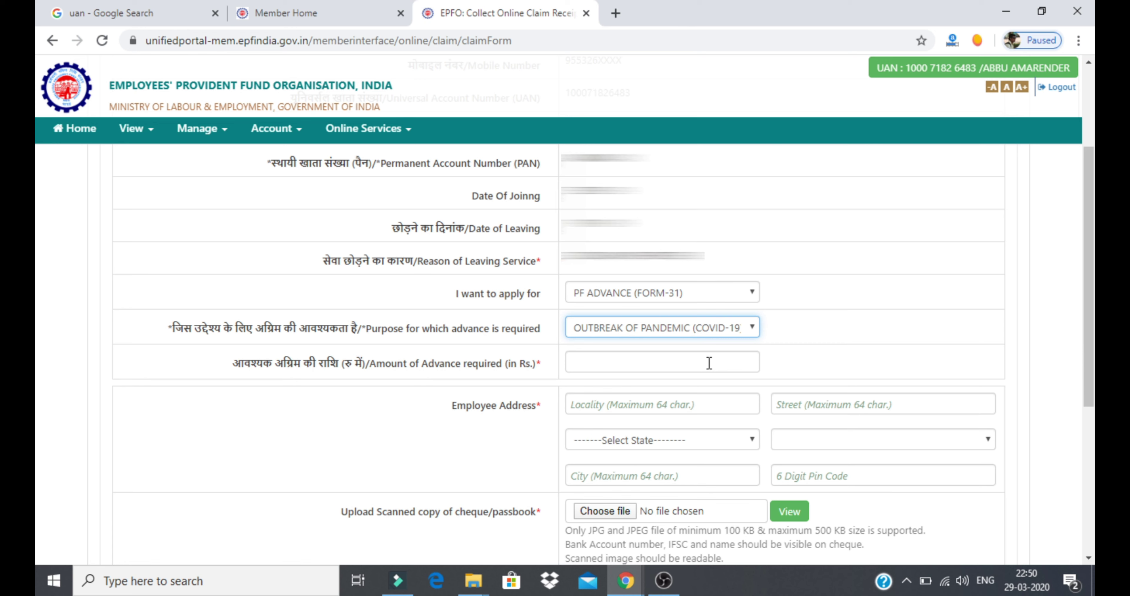
left_click(612, 364)
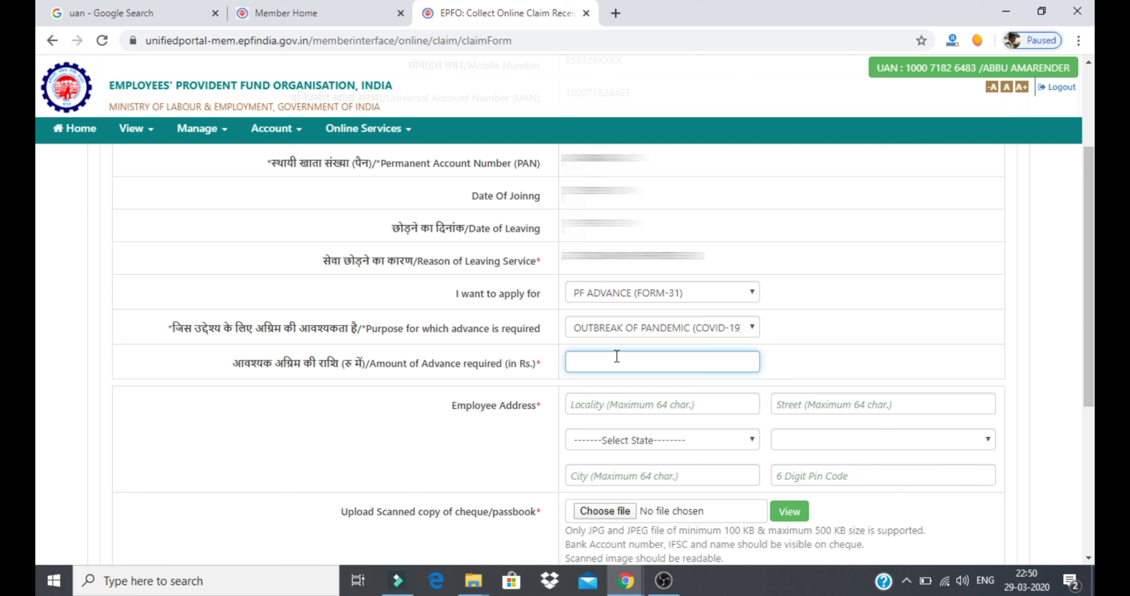
type("5")
key("BackSpace")
type("4")
key("BackSpace")
type("3000")
type("0")
key("BackSpace")
key("BackSpace")
key("BackSpace")
key("BackSpace")
key("BackSpace")
type("15000")
Step: Change the advance purpose to Construction of House and set the required amount to 100000
left_click(658, 325)
left_click(642, 369)
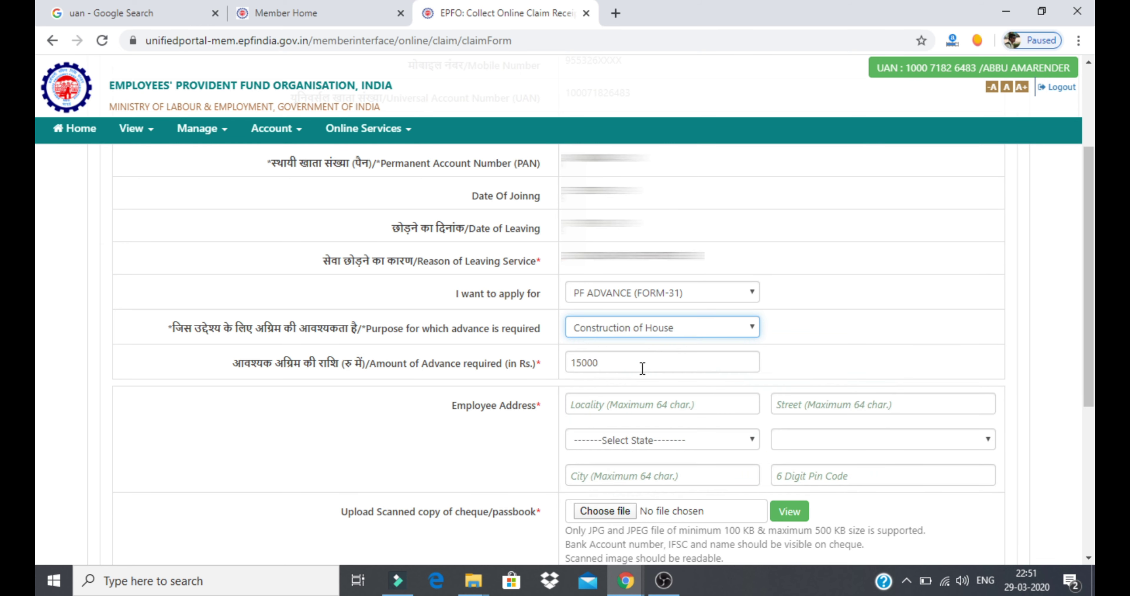
key("Tab")
type("10000")
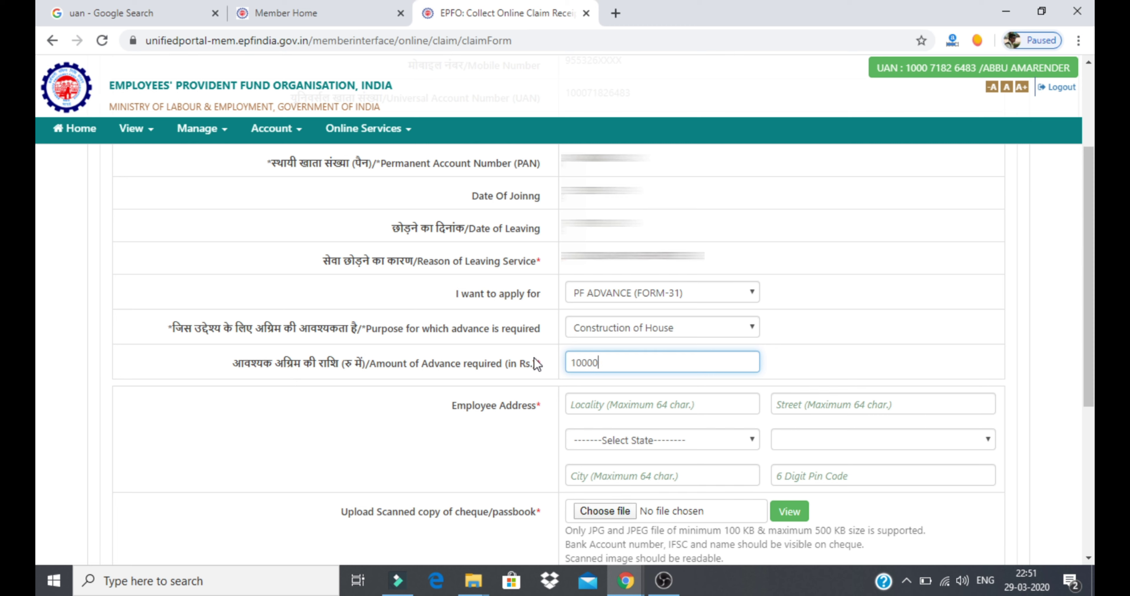
type("0")
left_click_drag(612, 363, 570, 359)
left_click(766, 336)
left_click(626, 333)
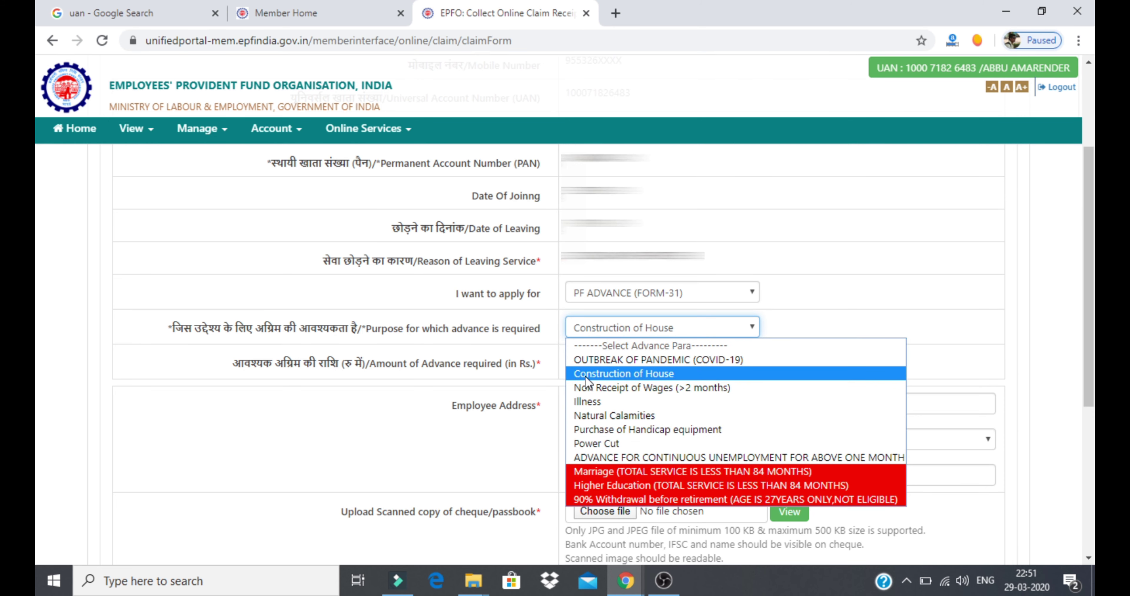
left_click(599, 373)
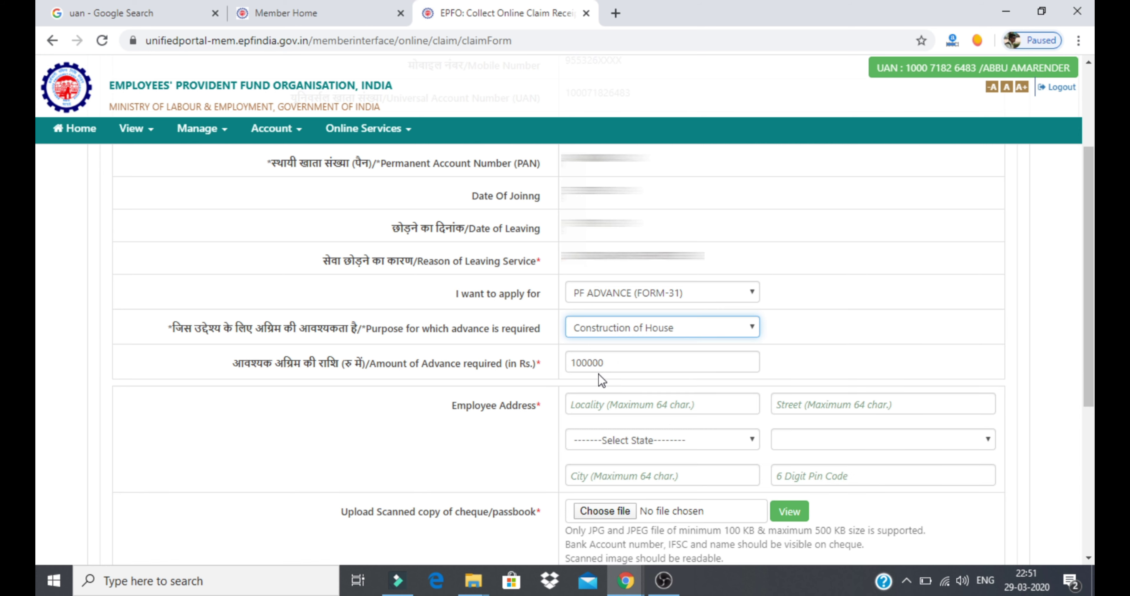
left_click(625, 369)
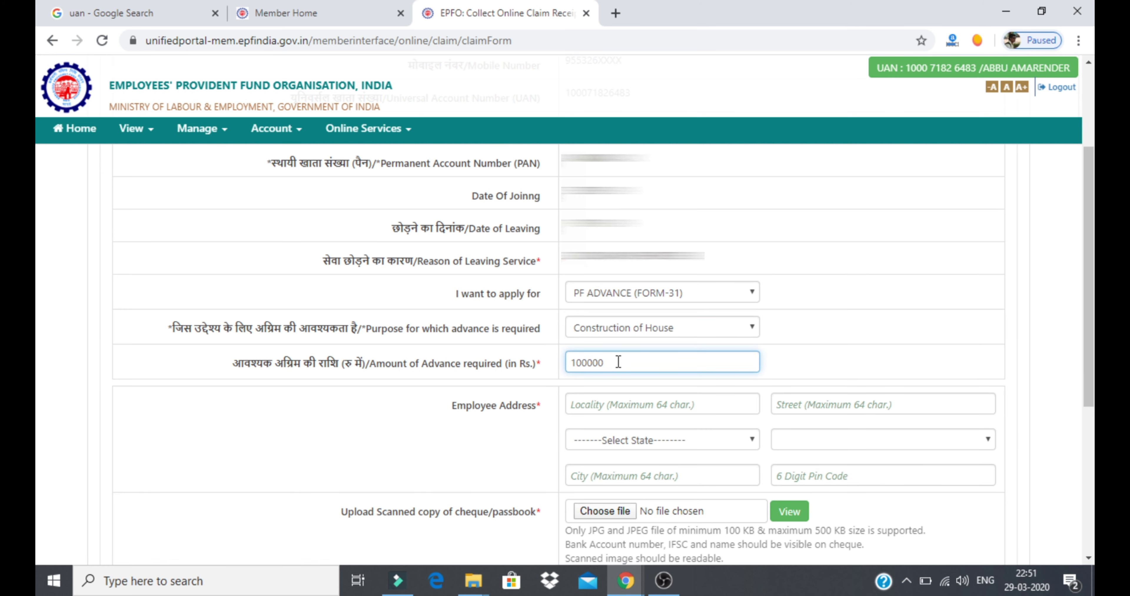
left_click_drag(618, 362, 569, 356)
left_click(815, 376)
double_click(589, 362)
left_click(476, 418)
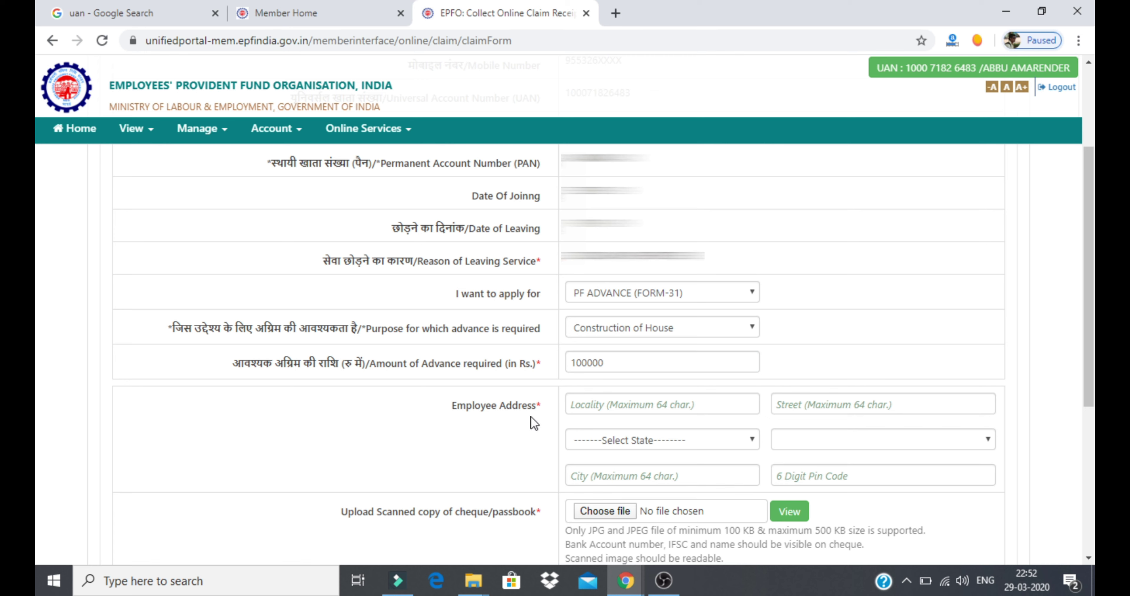
Step: Fill in the employee address from the saved address, and select the matching state and district
left_click(577, 403)
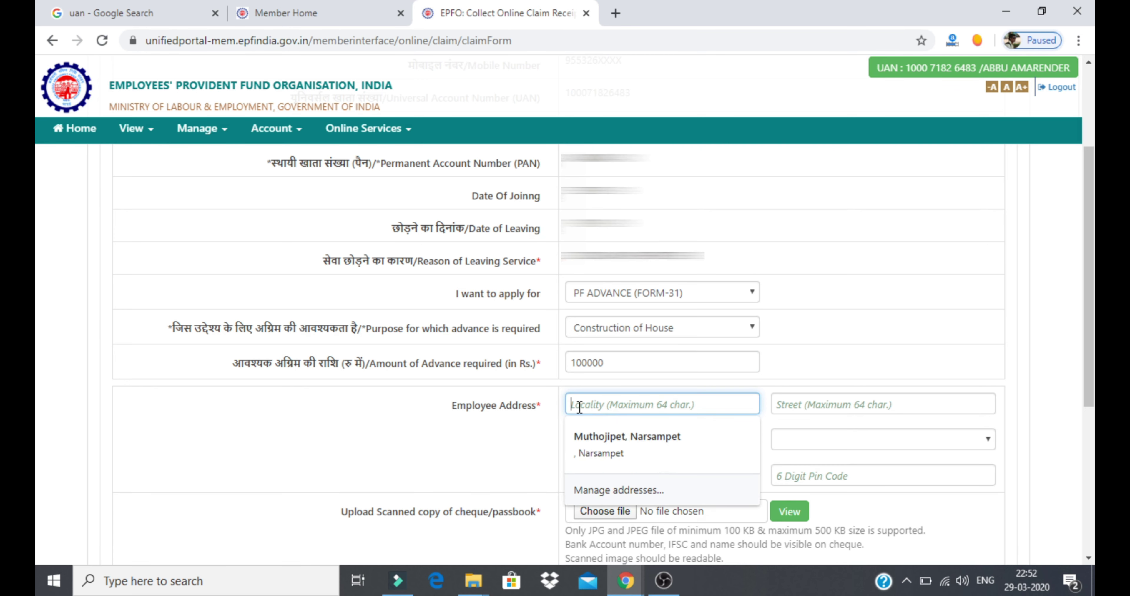
left_click(608, 429)
left_click(701, 442)
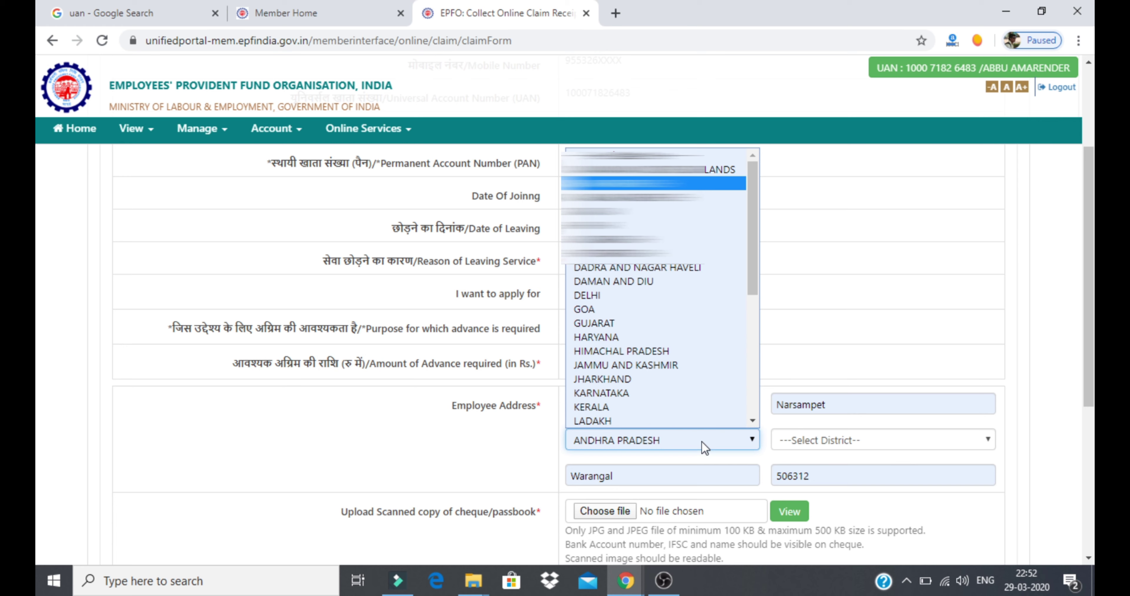
scroll(648, 375, "down", 5)
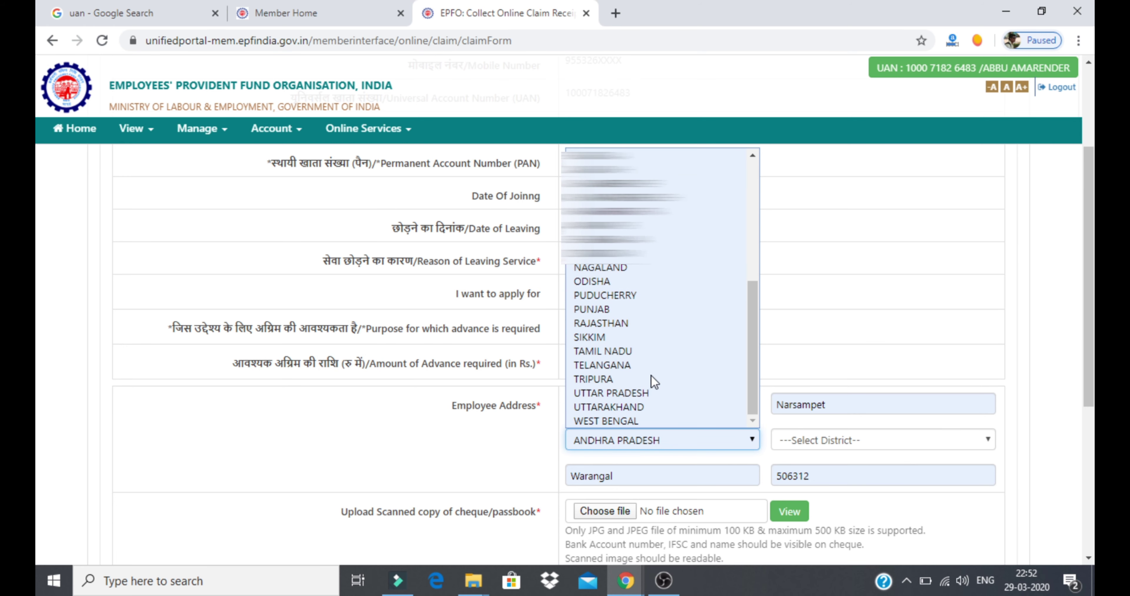
left_click(639, 366)
left_click(868, 438)
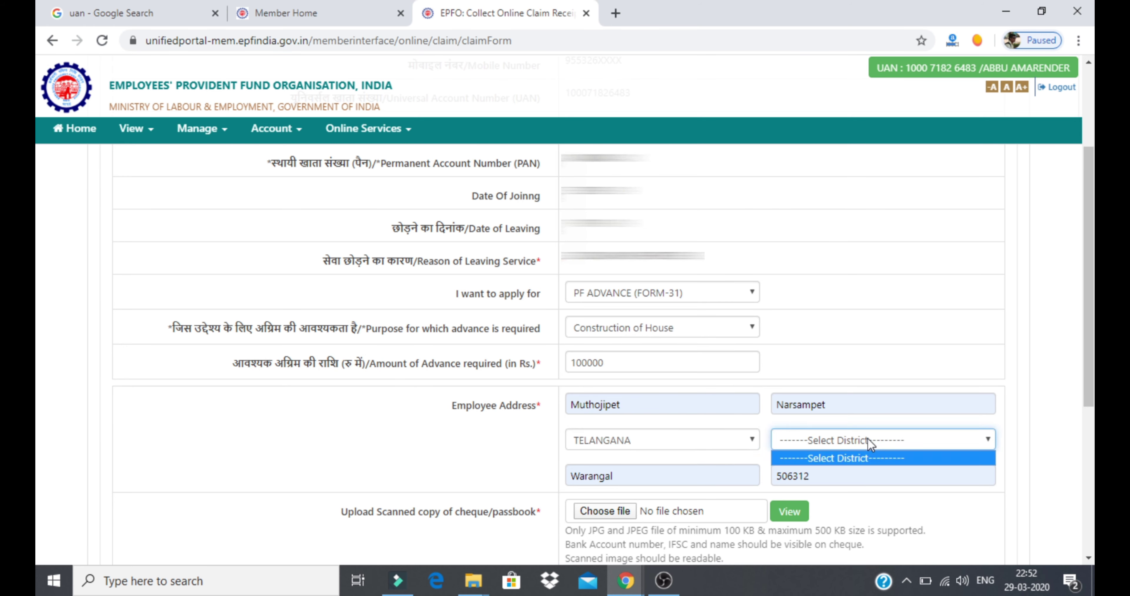
left_click(861, 441)
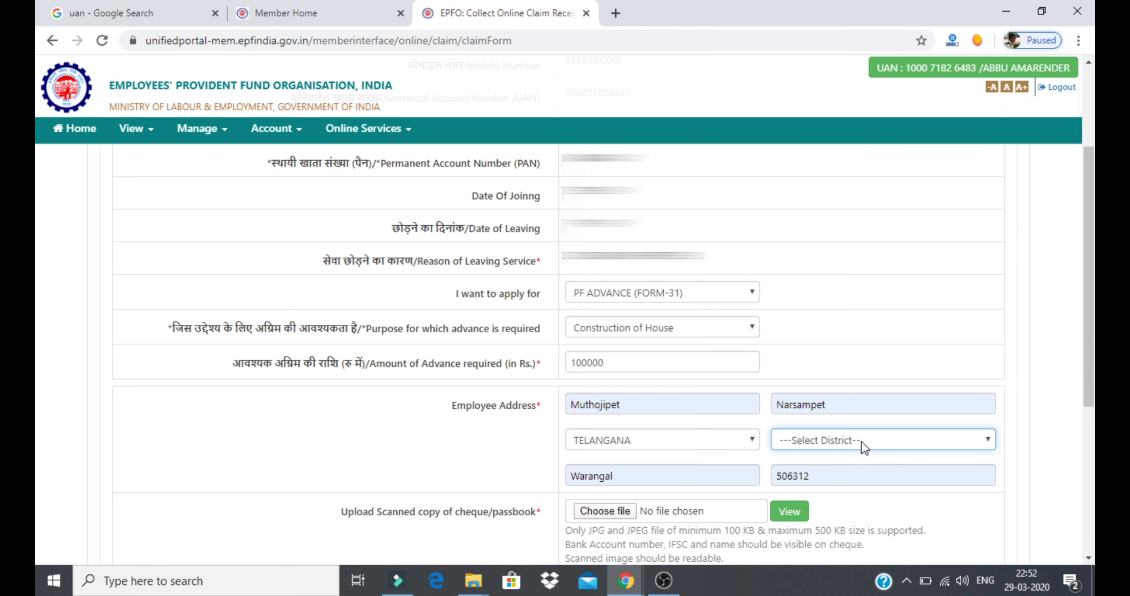
left_click(861, 441)
left_click(849, 425)
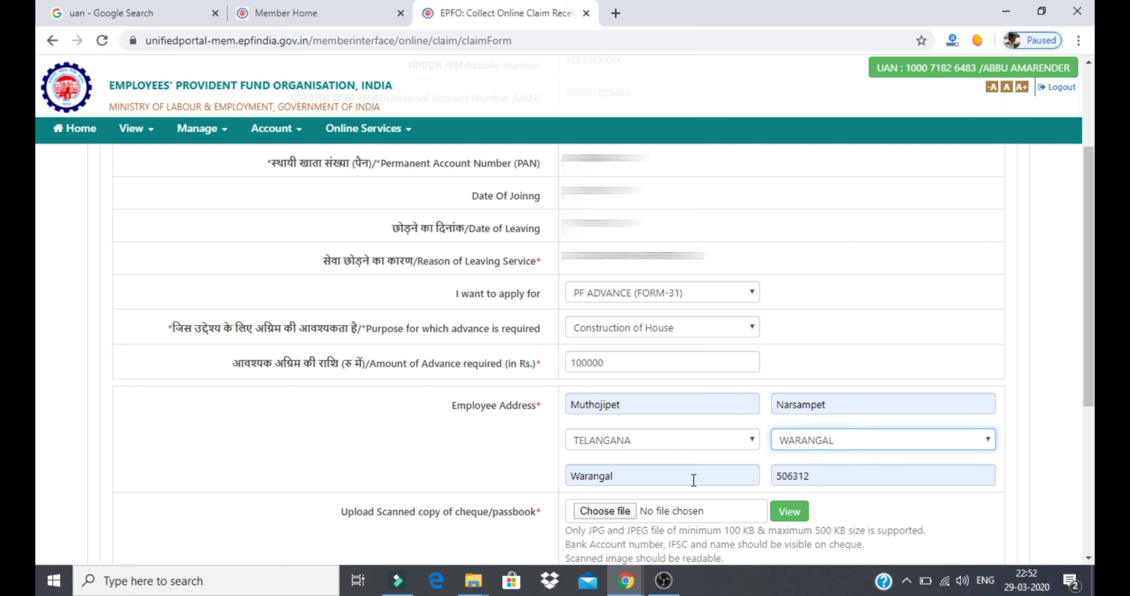
left_click(479, 434)
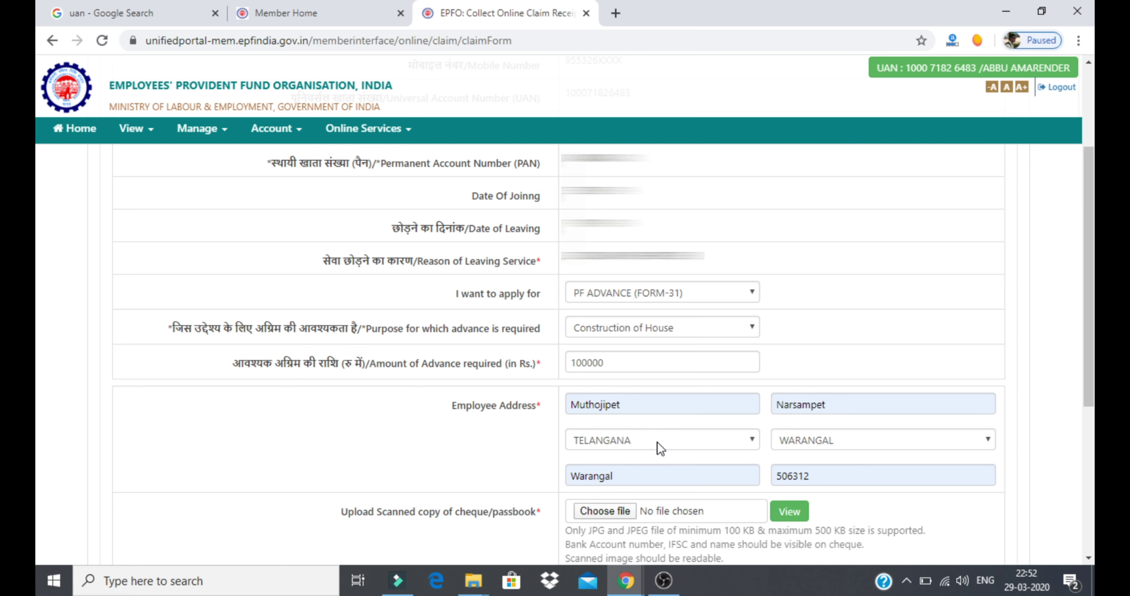
Step: Examine the file format, size and readability requirements for the scanned cheque or passbook upload
scroll(693, 442, "down", 2)
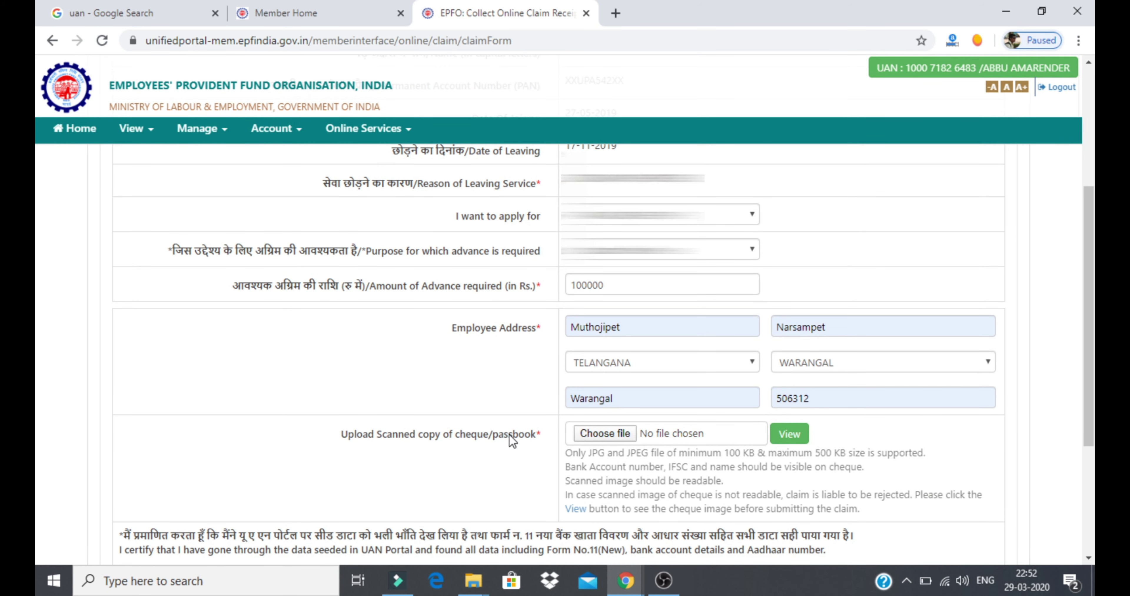
scroll(443, 464, "down", 2)
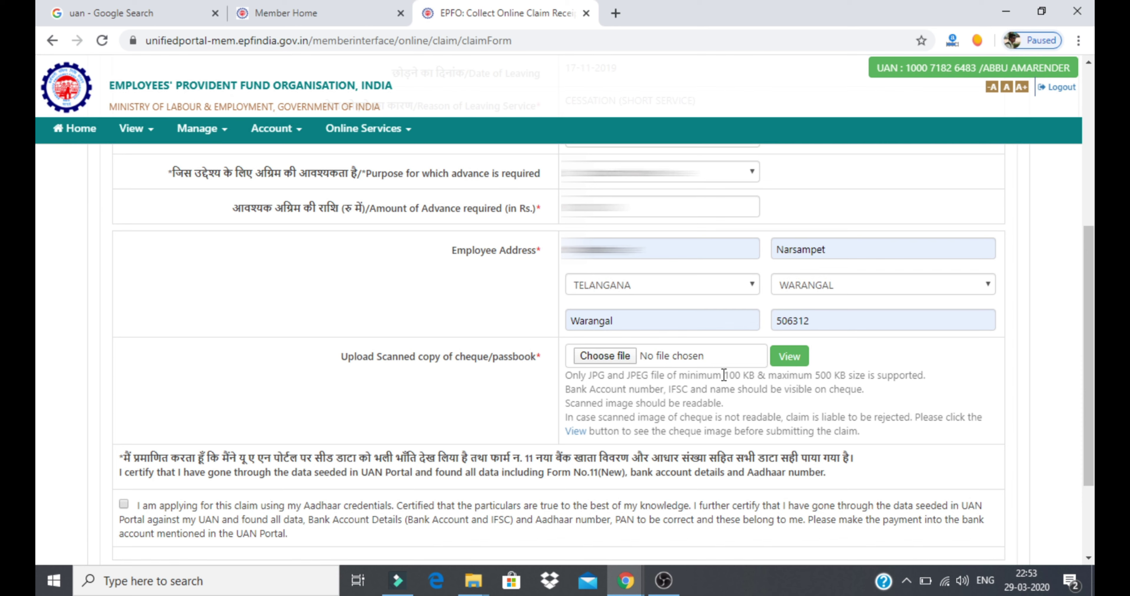
left_click_drag(722, 375, 846, 376)
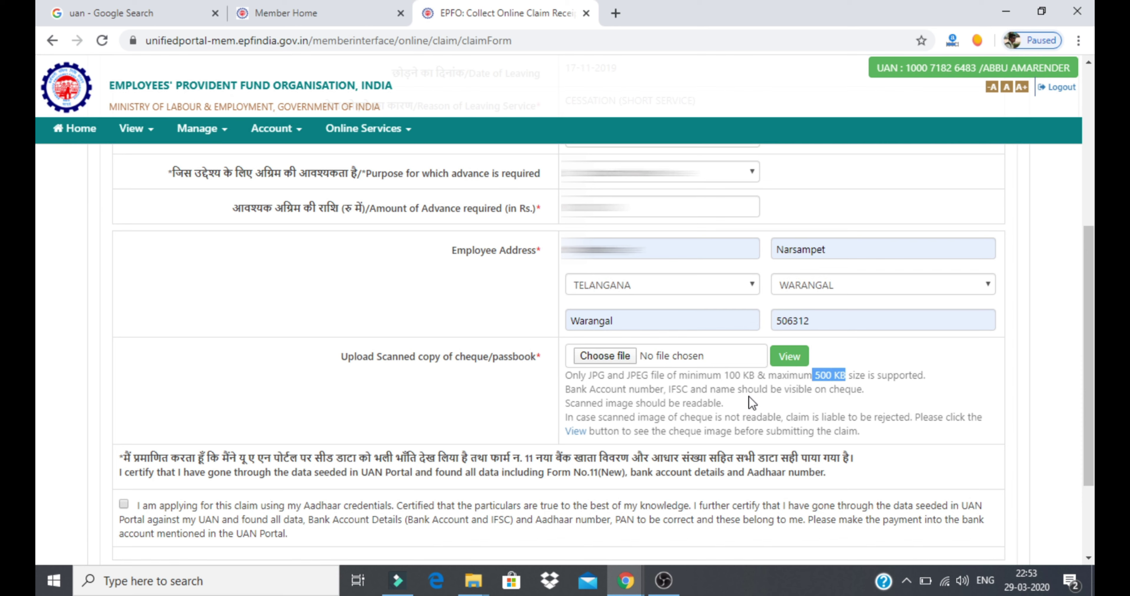
left_click(705, 379)
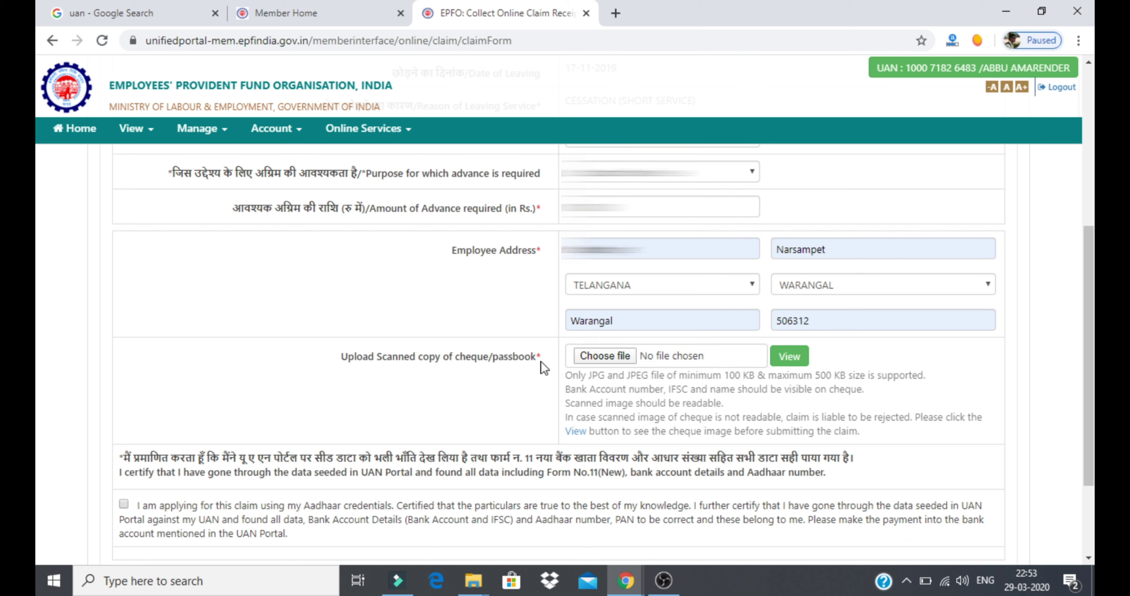
left_click(590, 358)
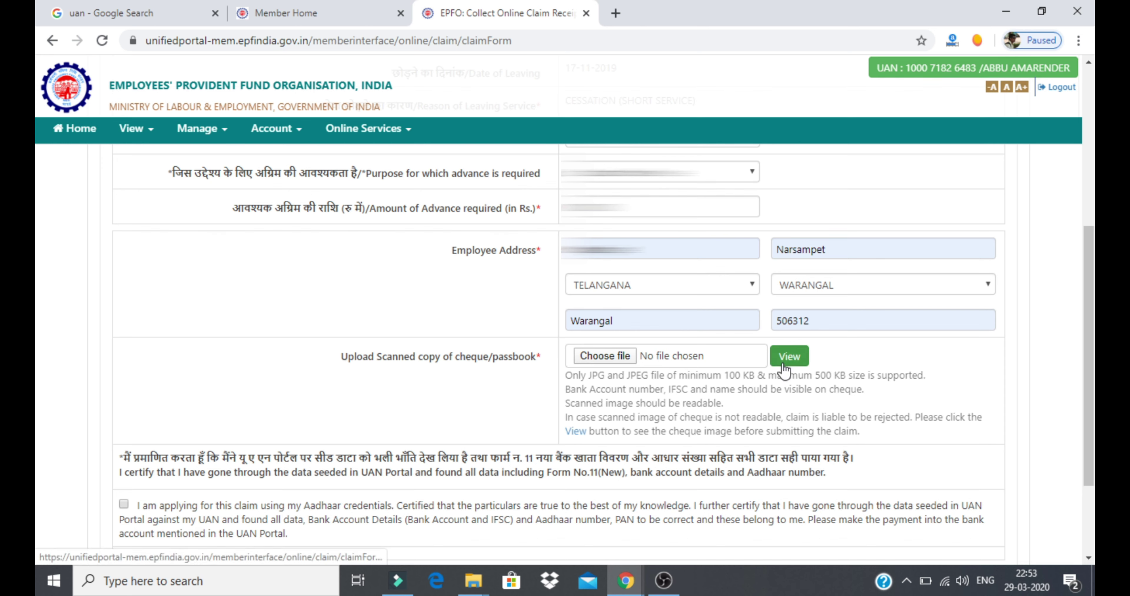
Step: Accept the declaration about applying for this claim with Aadhaar credentials
scroll(653, 384, "down", 3)
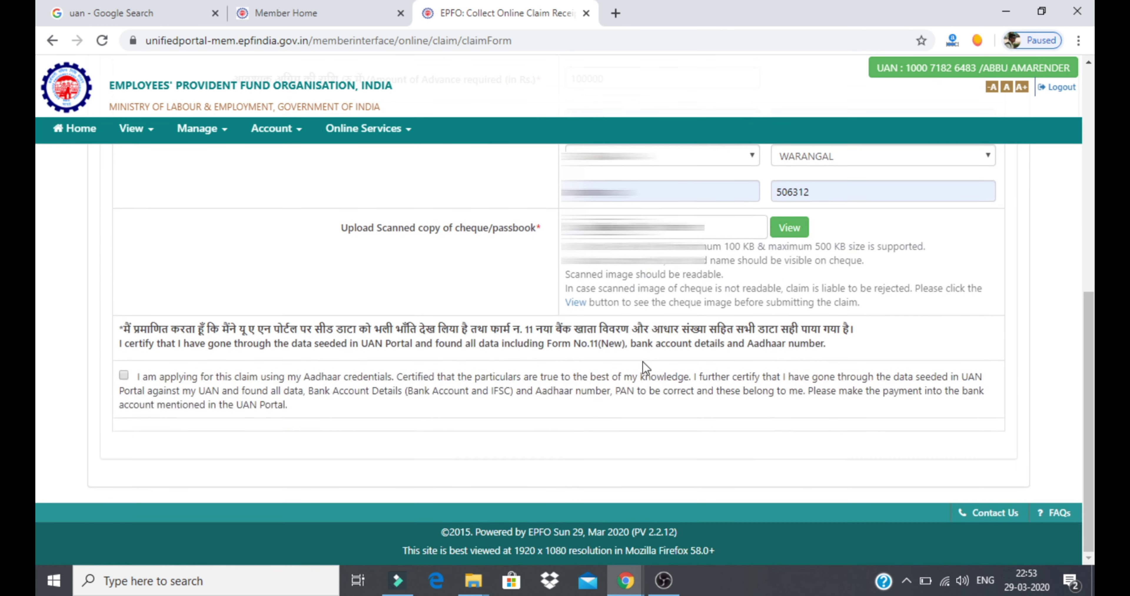
left_click(124, 376)
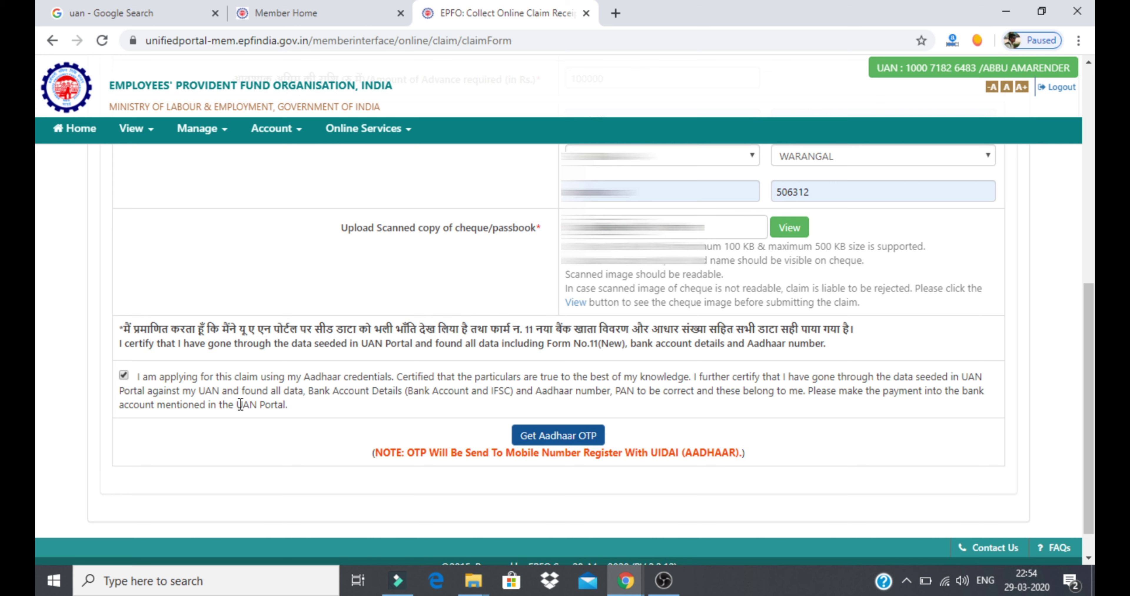
left_click(575, 448)
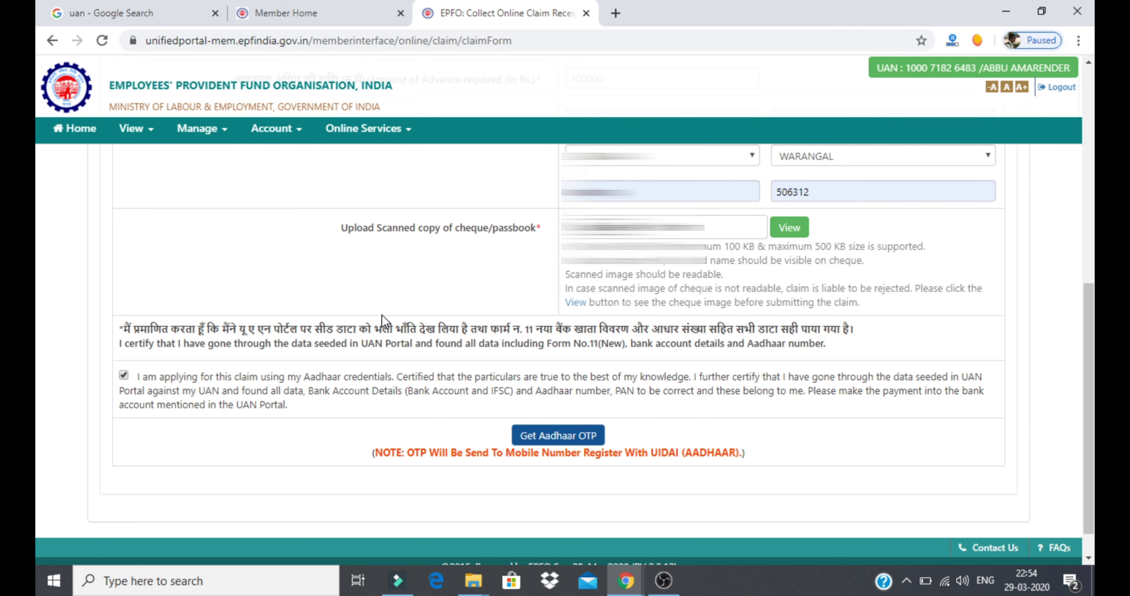
scroll(381, 314, "up", 7)
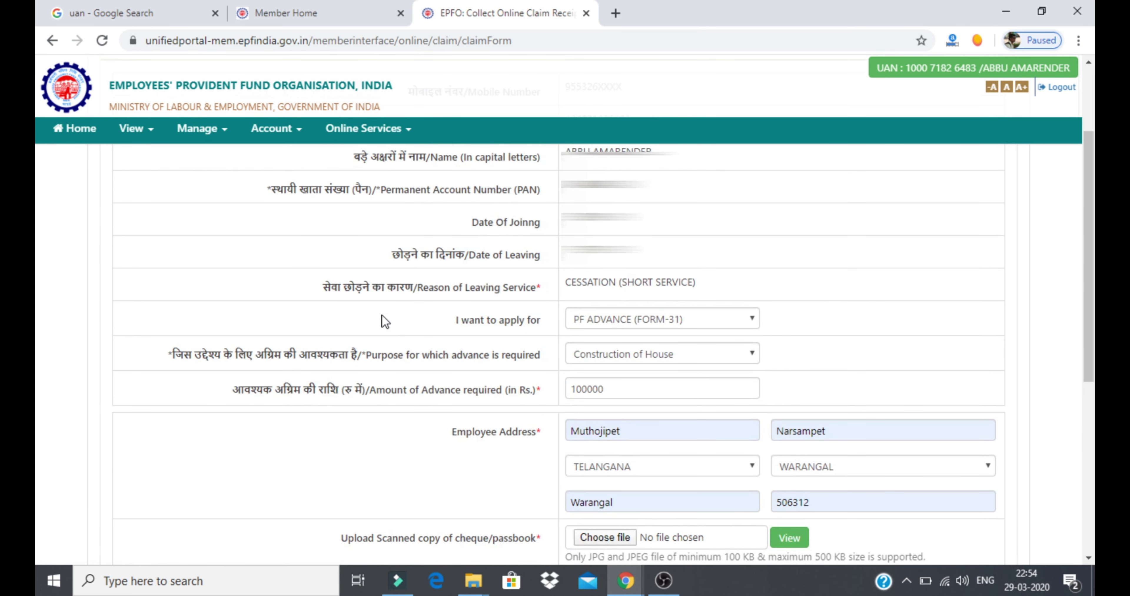
Step: Leave the PF advance claim form and open the Track Claim Status page
scroll(382, 315, "up", 2)
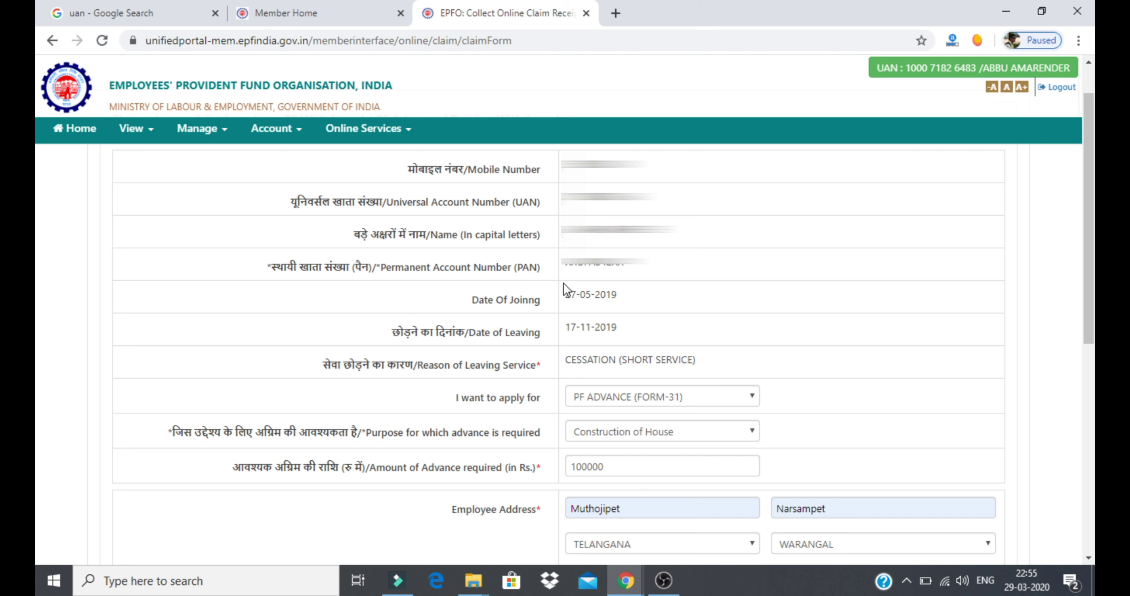
scroll(696, 310, "up", 1)
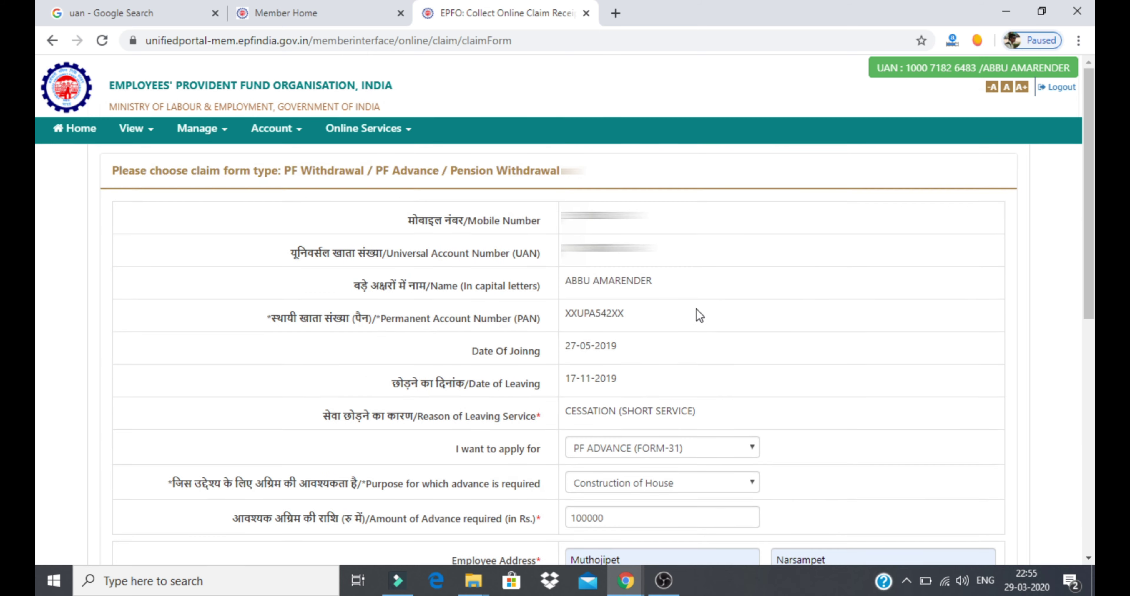
left_click(388, 133)
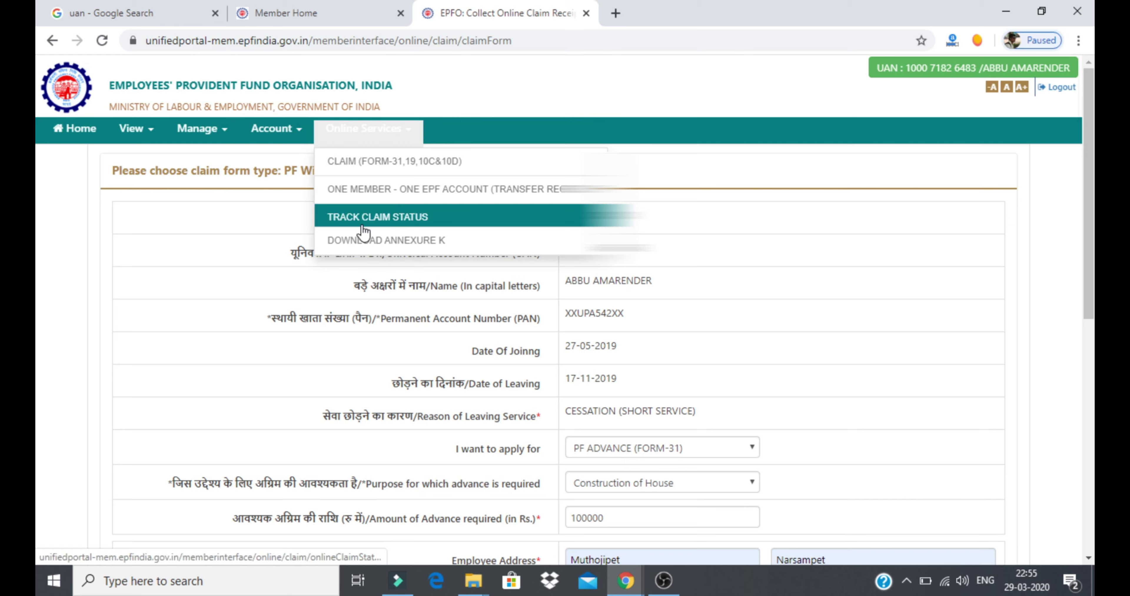
left_click(380, 222)
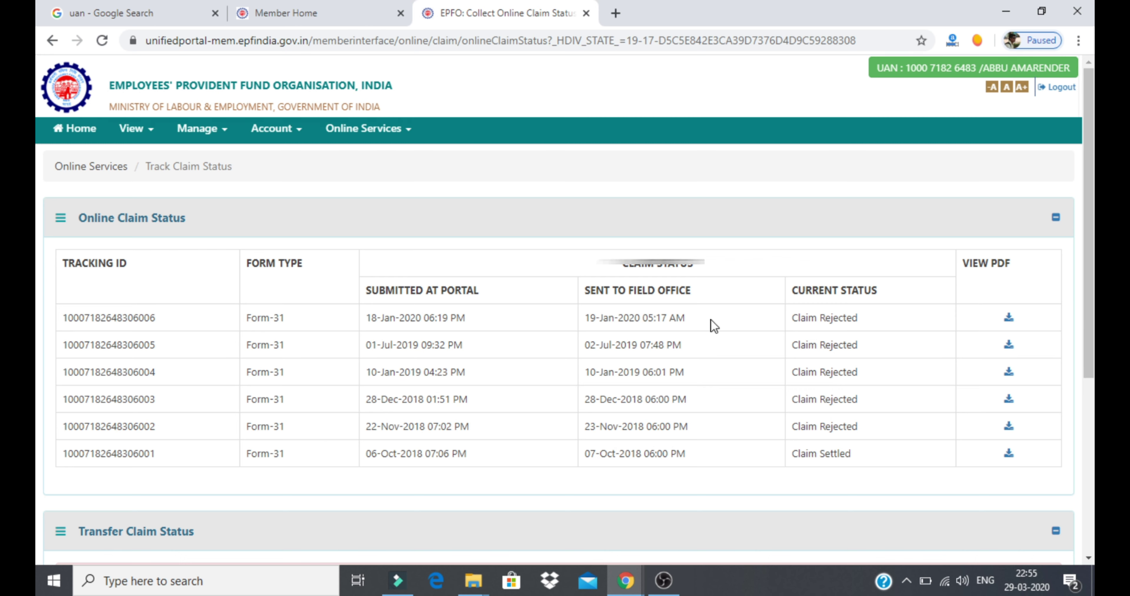
Step: Examine the current status of each Form-31 claim in the online claim status table, comparing the rejected and settled entries
left_click_drag(856, 455, 792, 454)
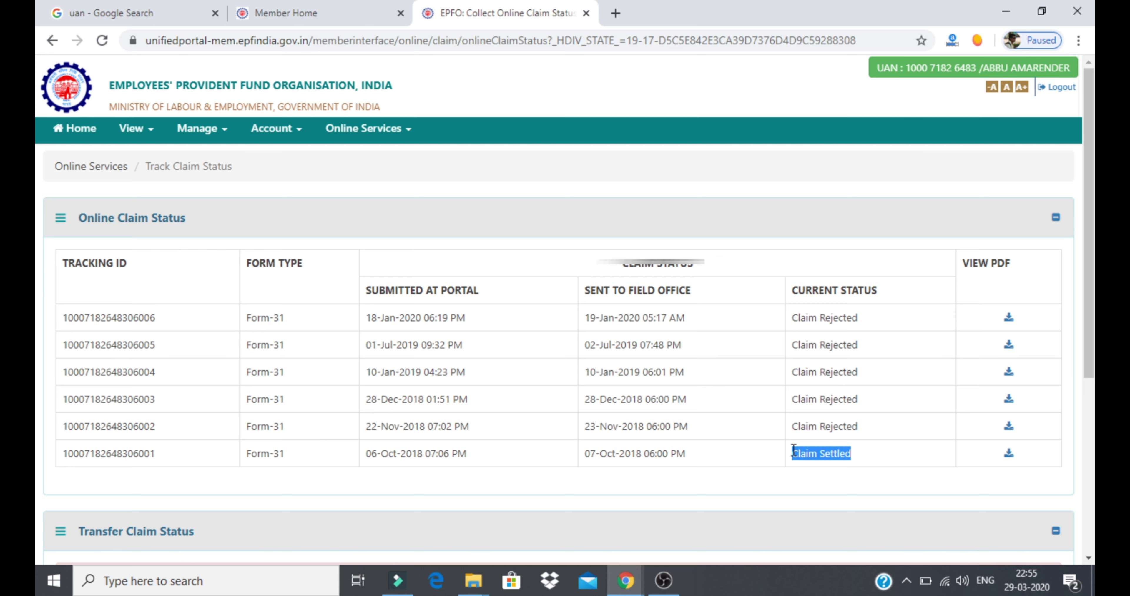
left_click(342, 451)
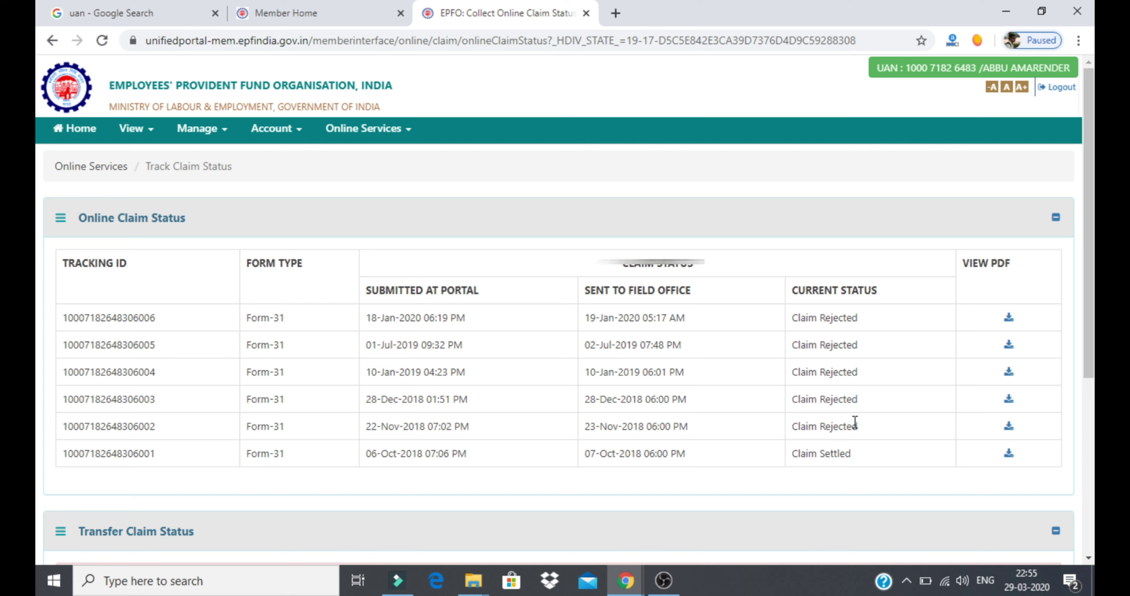
left_click_drag(858, 424, 782, 312)
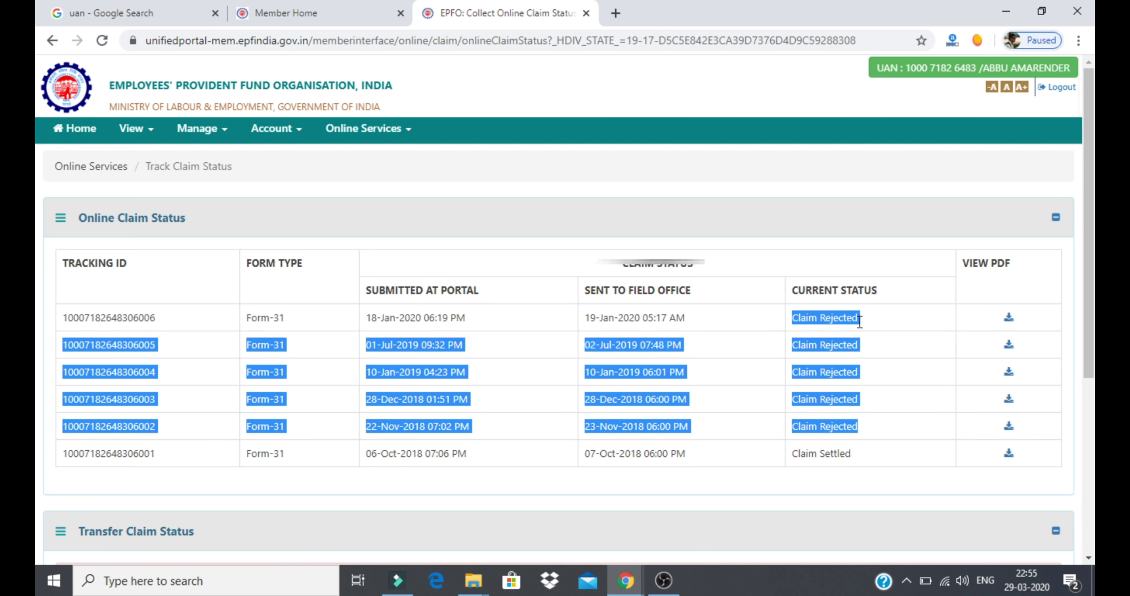
left_click(867, 366)
left_click_drag(859, 426, 795, 319)
left_click(878, 320)
left_click_drag(864, 427, 795, 314)
left_click(873, 380)
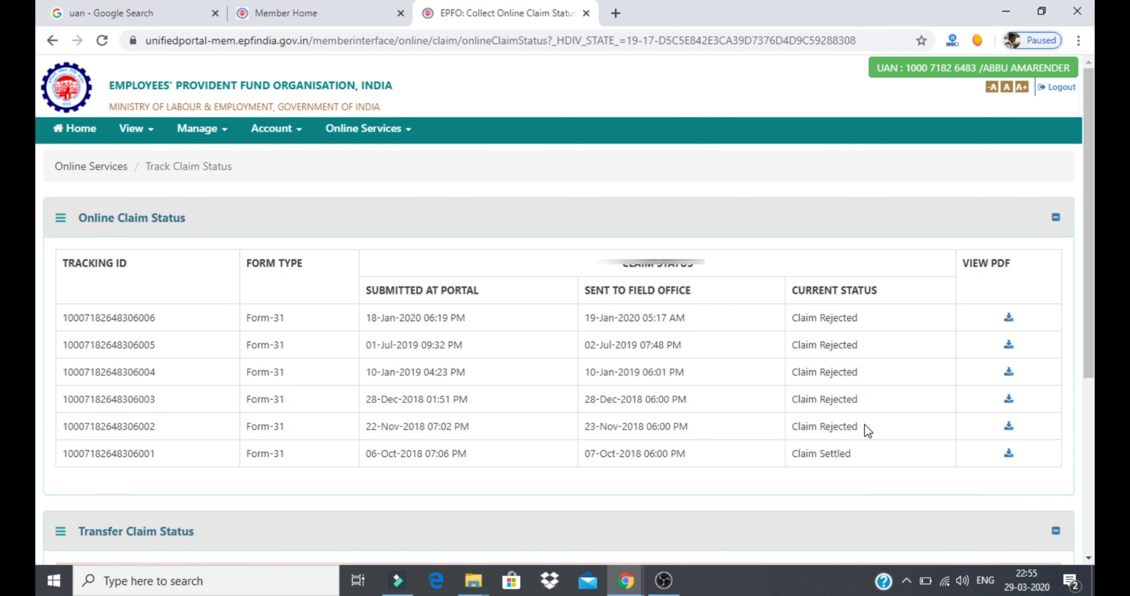
left_click_drag(880, 454, 760, 453)
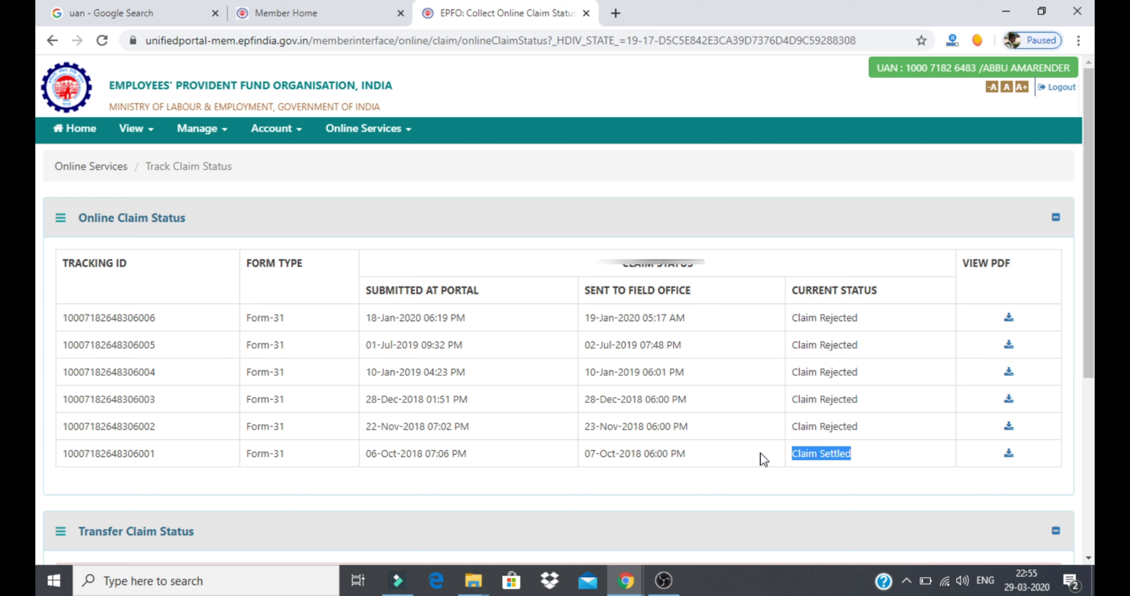
left_click(890, 456)
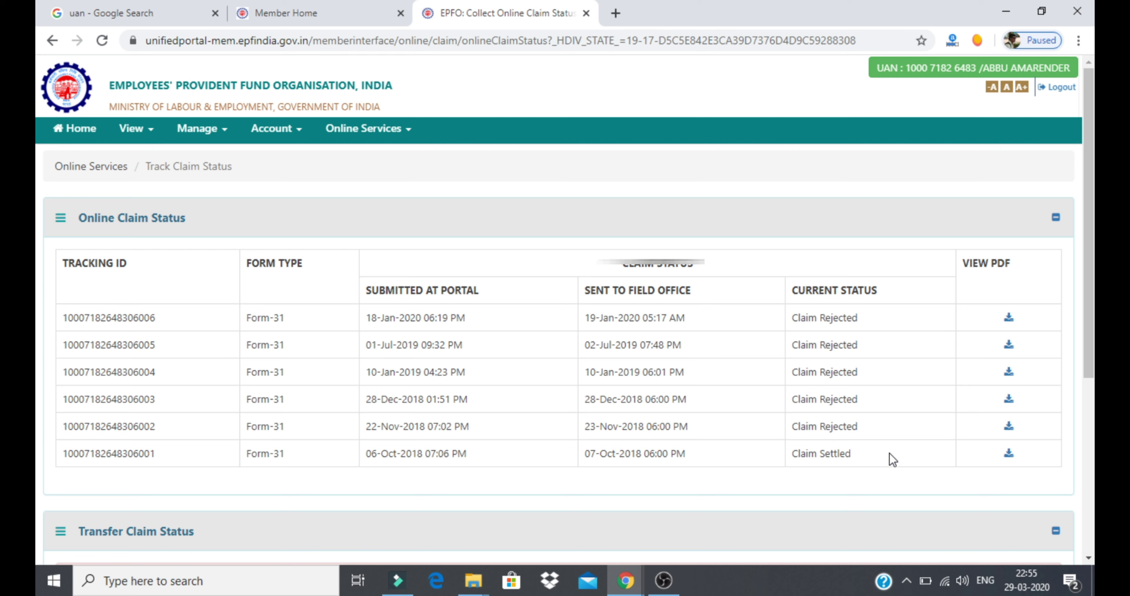
left_click_drag(872, 456, 796, 456)
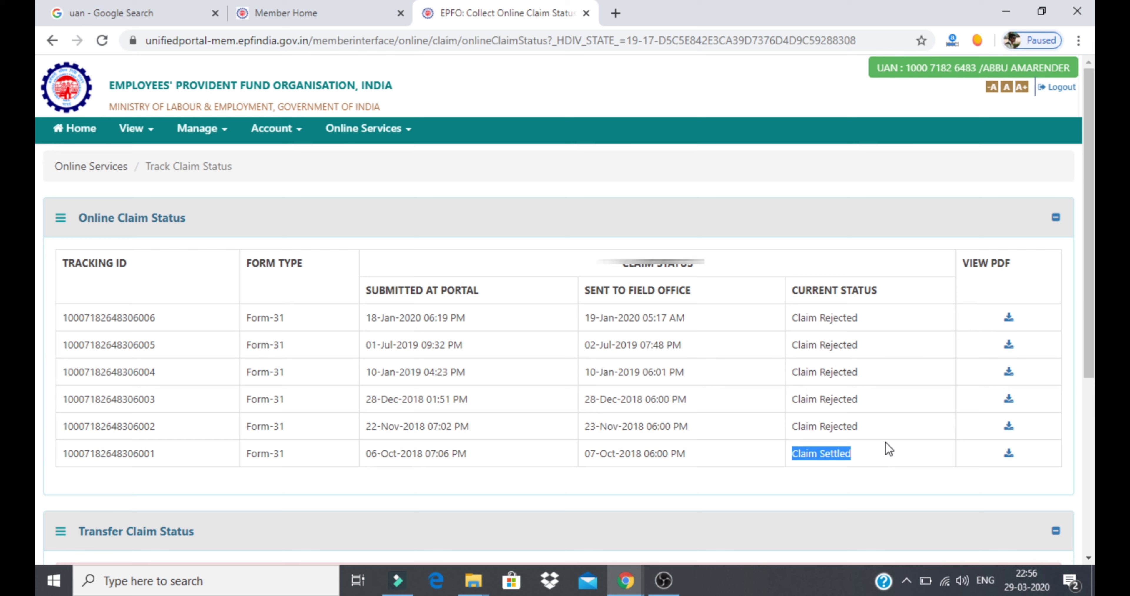
left_click(882, 461)
left_click_drag(873, 457, 795, 455)
left_click(364, 129)
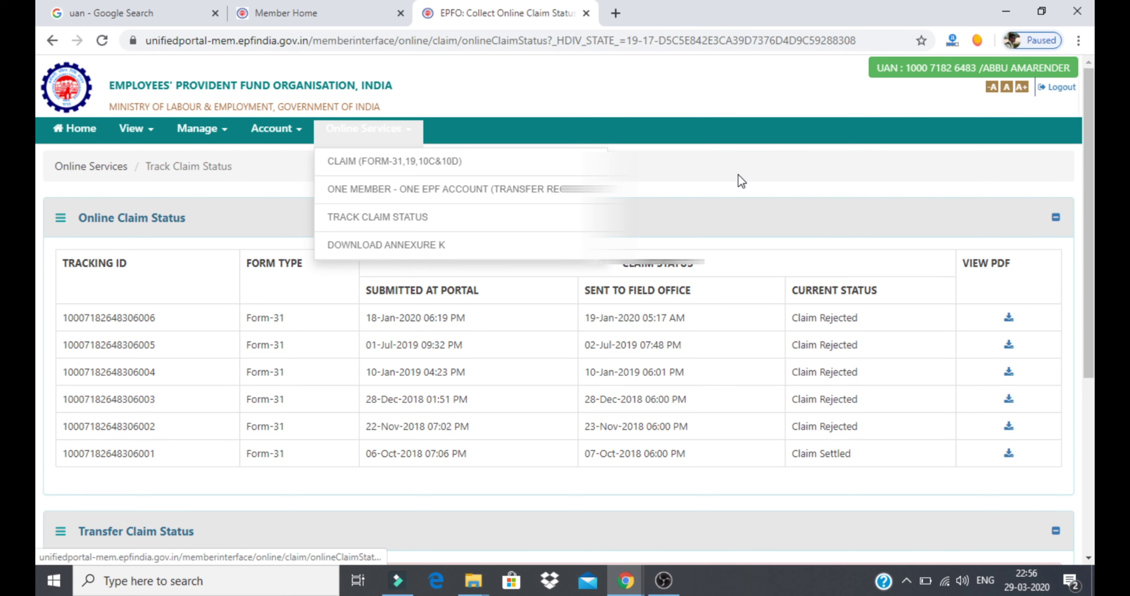
left_click(734, 184)
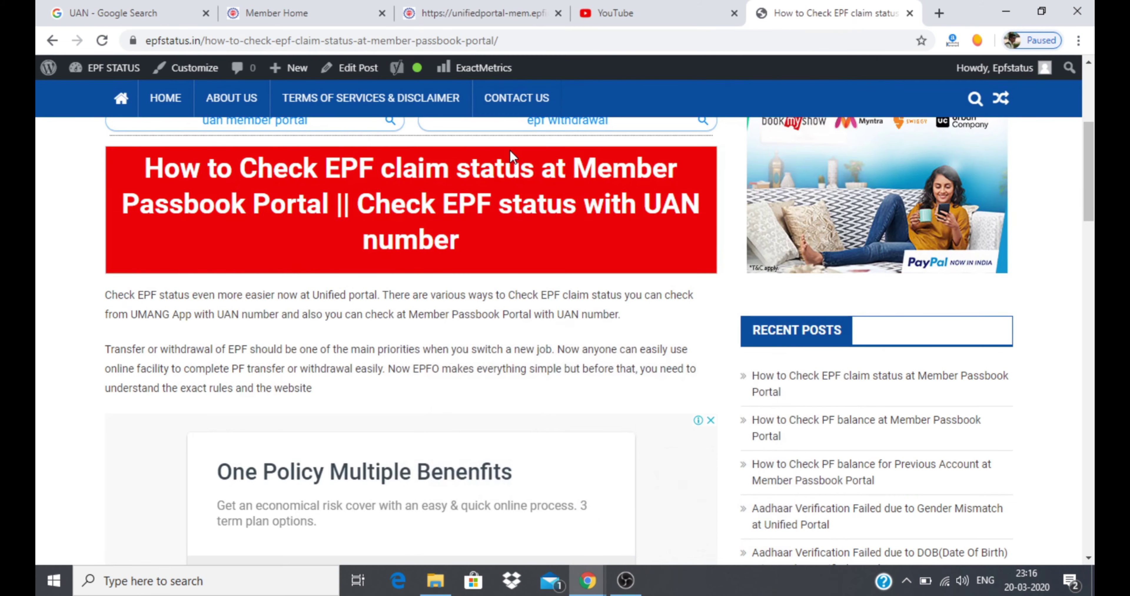
Step: Review the epfstatus.in article on checking EPF claim status at the Member Passbook Portal, including its steps and the site's category list
scroll(509, 150, "up", 6)
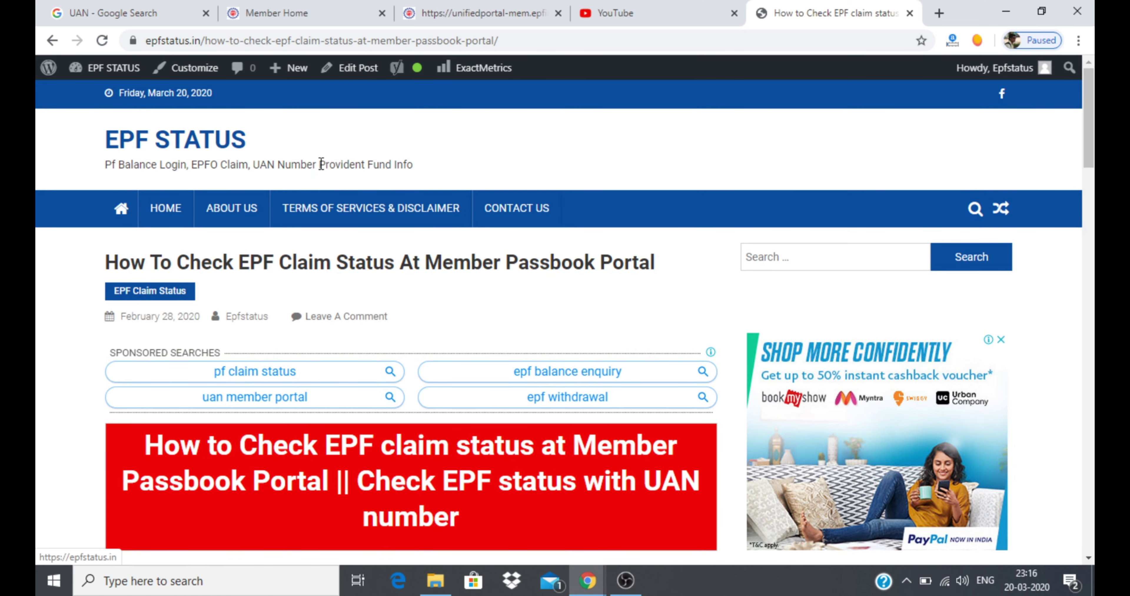
scroll(313, 155, "down", 10)
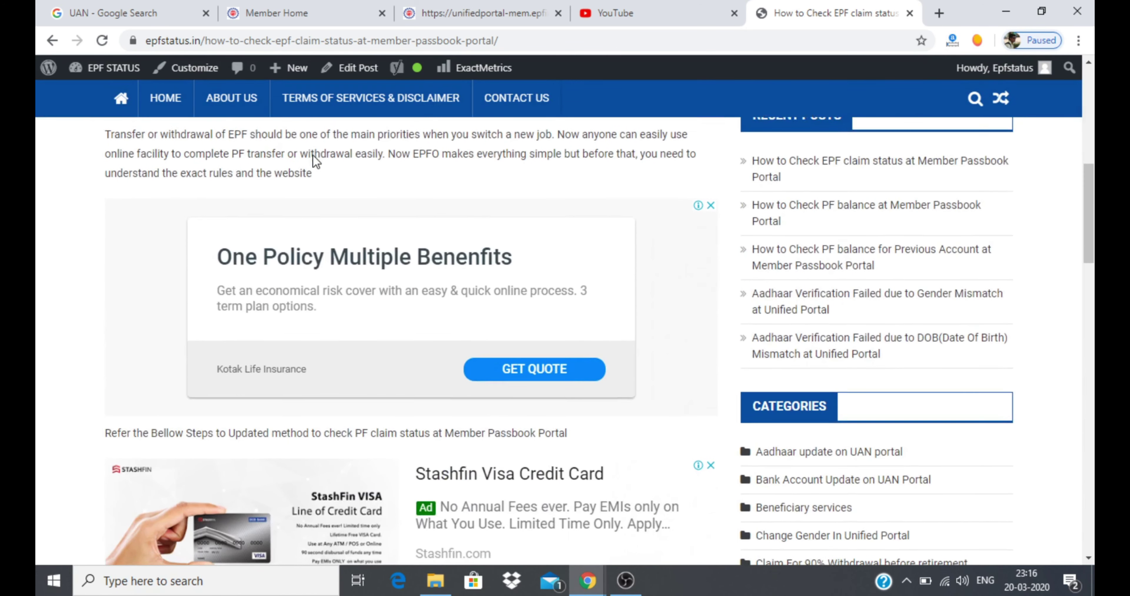
scroll(314, 155, "down", 5)
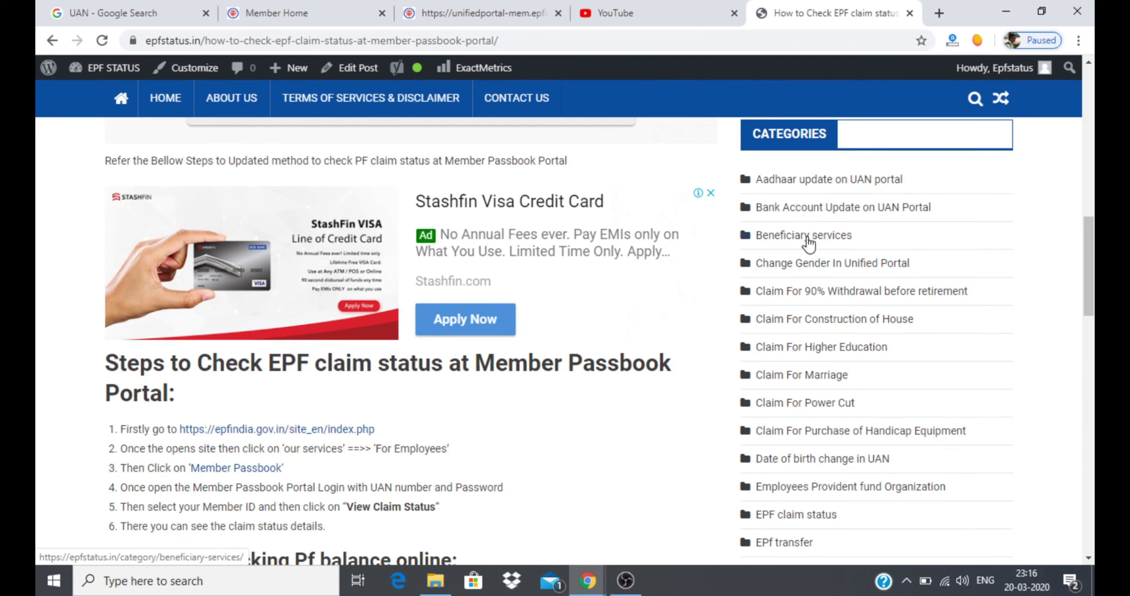
scroll(809, 244, "down", 7)
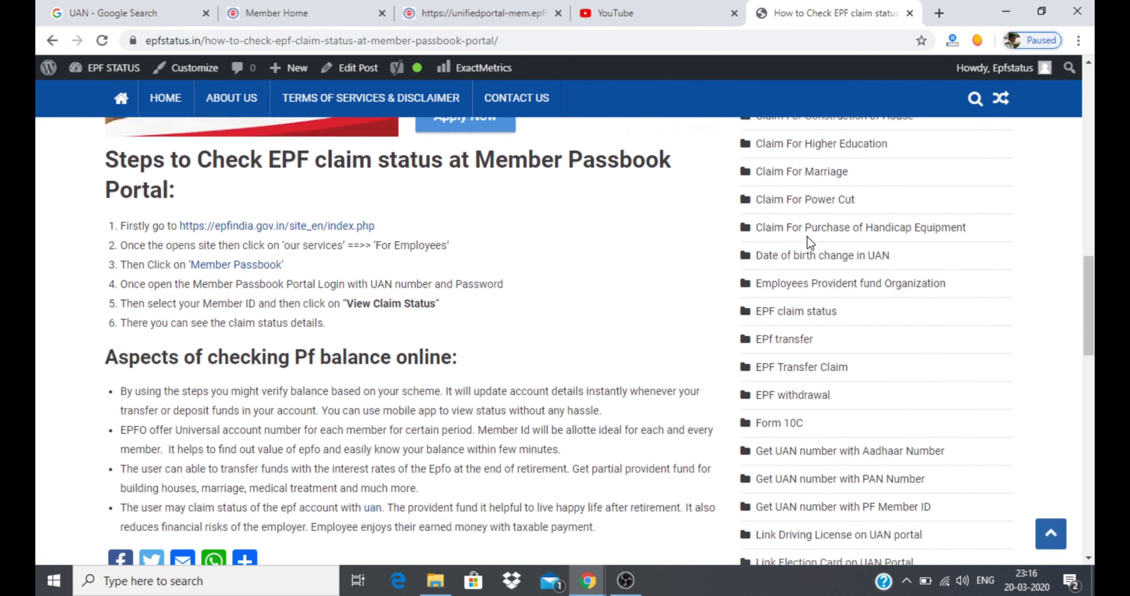
scroll(808, 239, "down", 5)
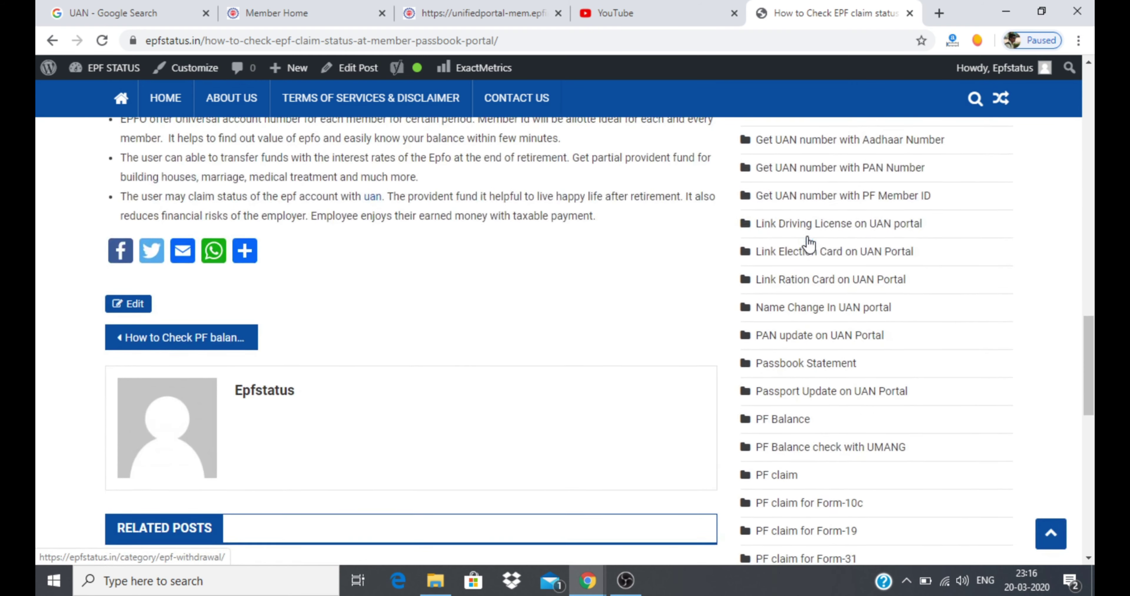
scroll(807, 237, "down", 2)
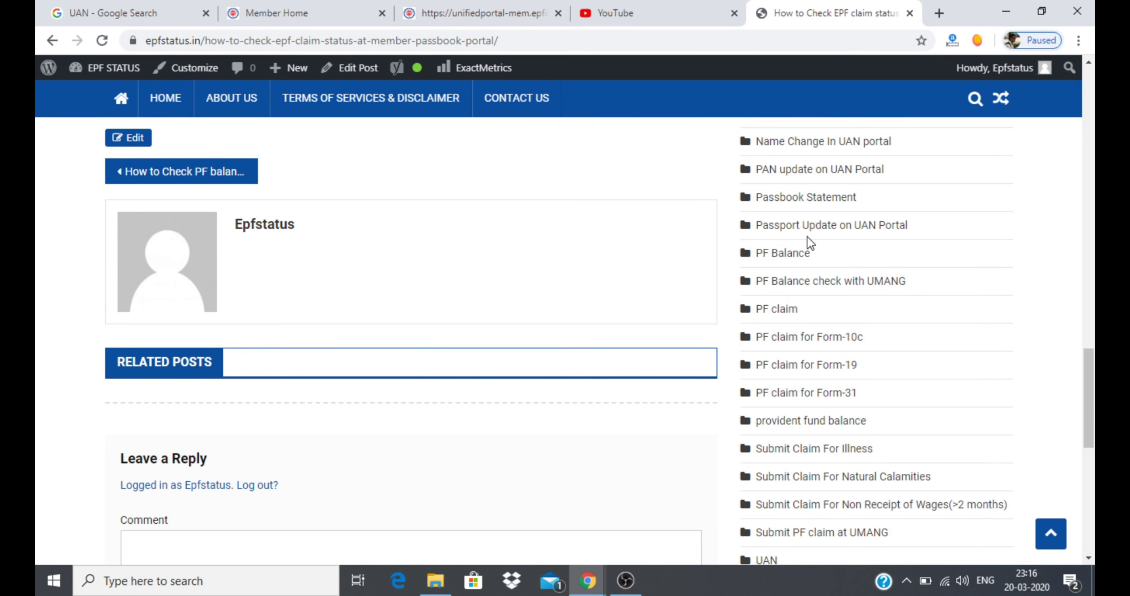
scroll(808, 237, "down", 1)
scroll(808, 237, "down", 2)
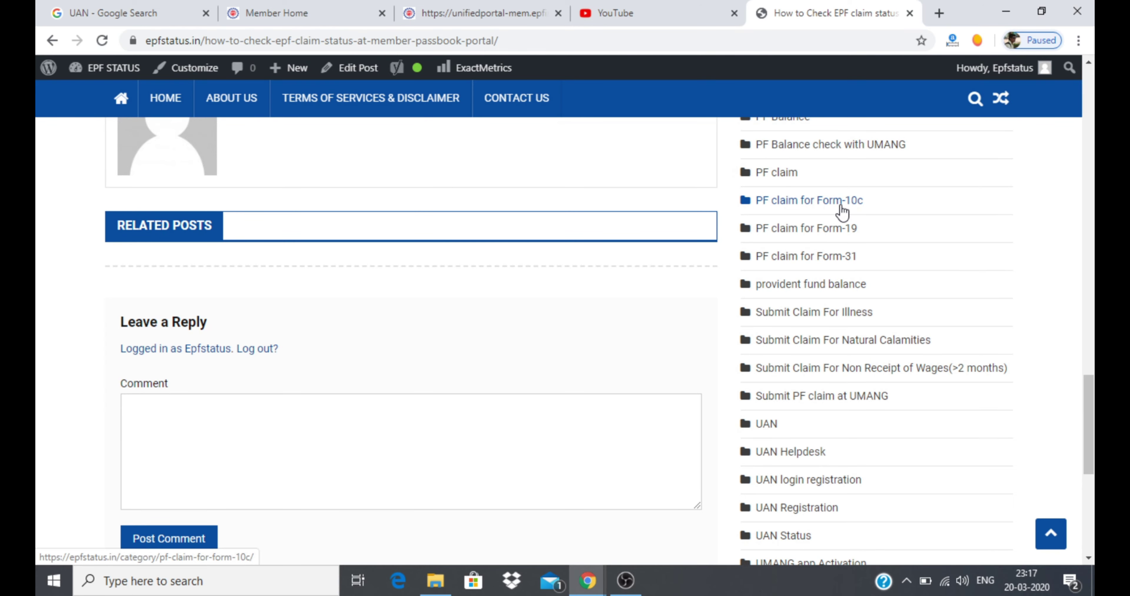
scroll(842, 213, "up", 18)
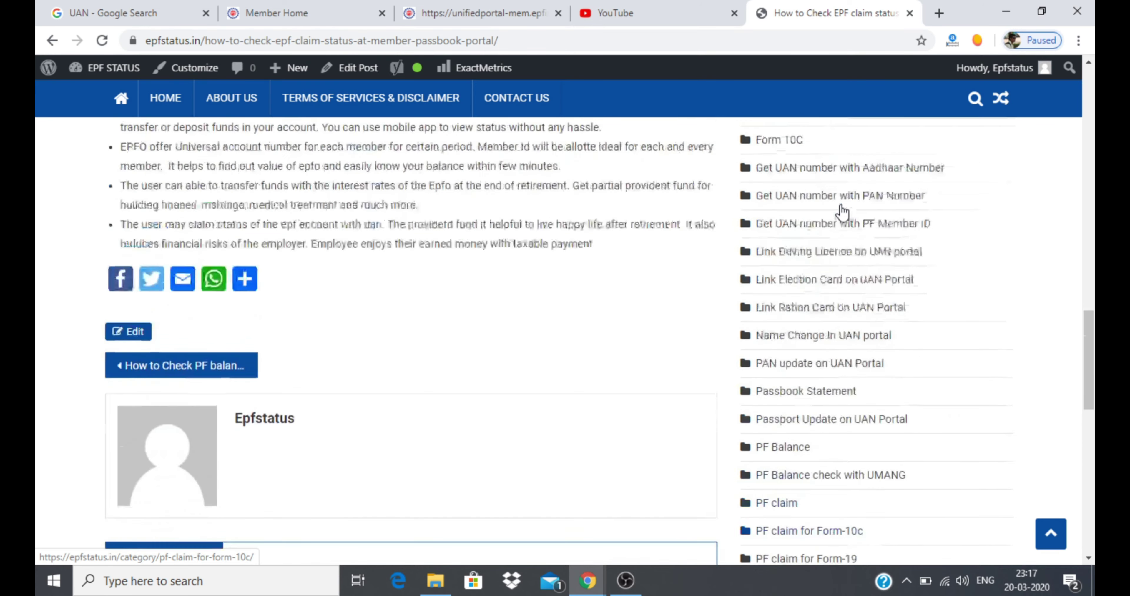
scroll(841, 213, "up", 15)
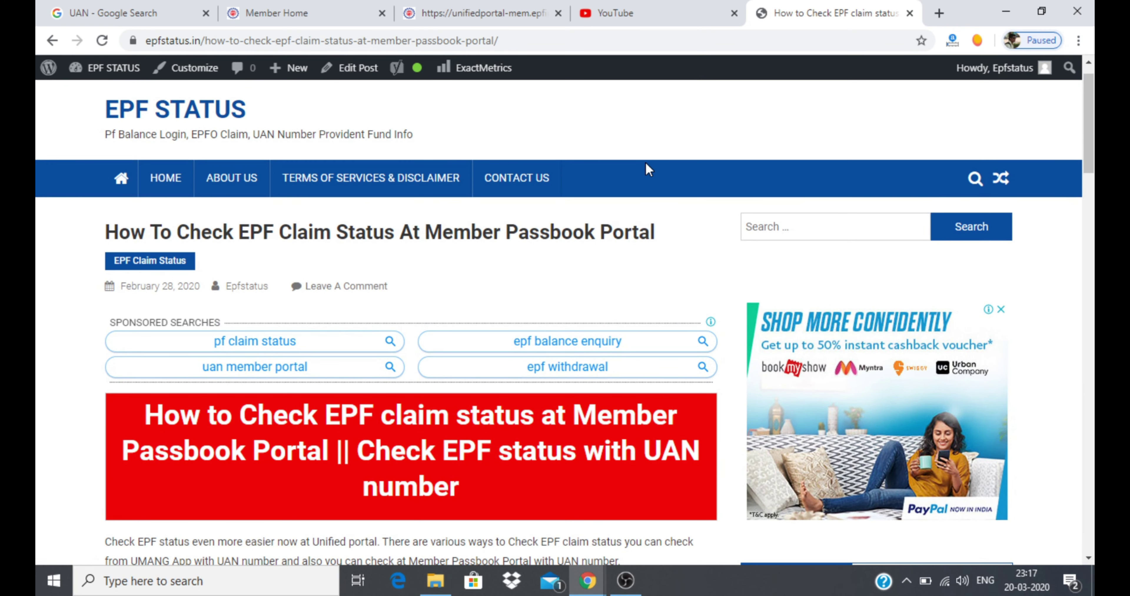